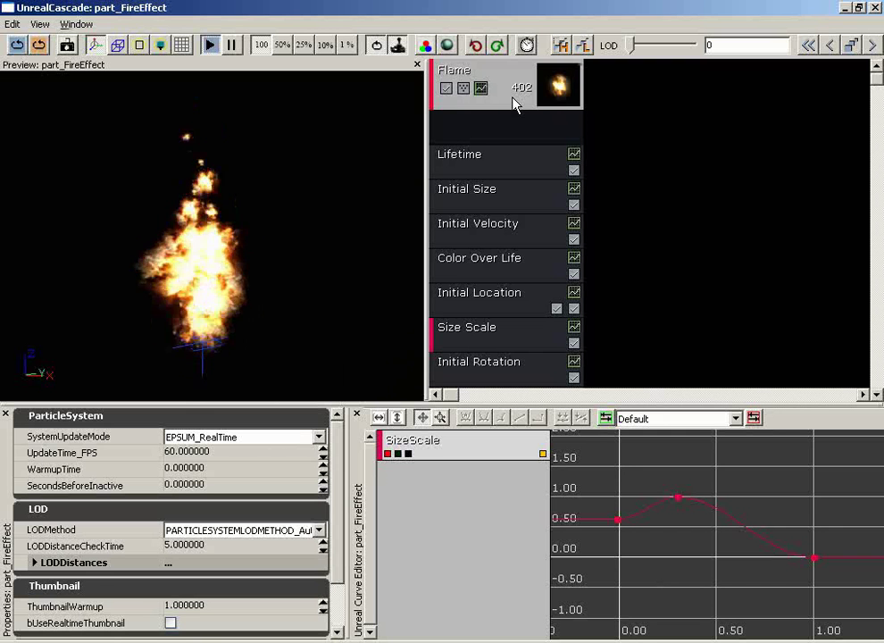
Duplicate the Flame emitter and rename the copy Smoke.
left_click(515, 104)
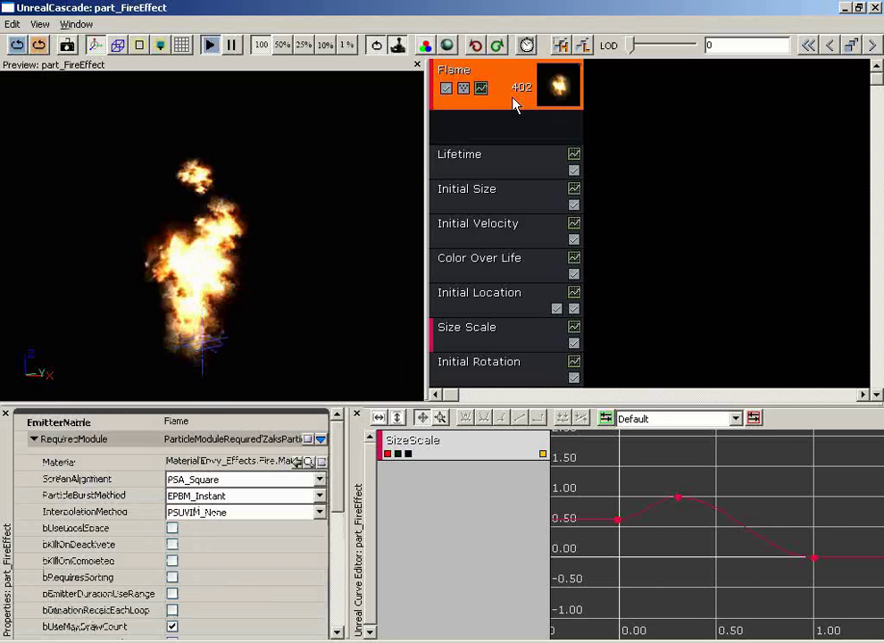
right_click(514, 73)
mouse_move(554, 87)
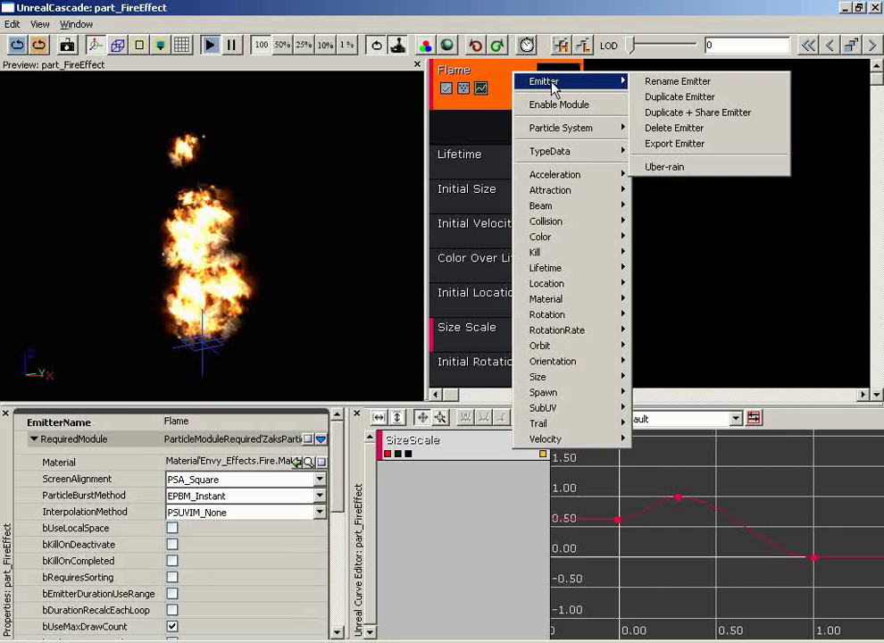
left_click(721, 100)
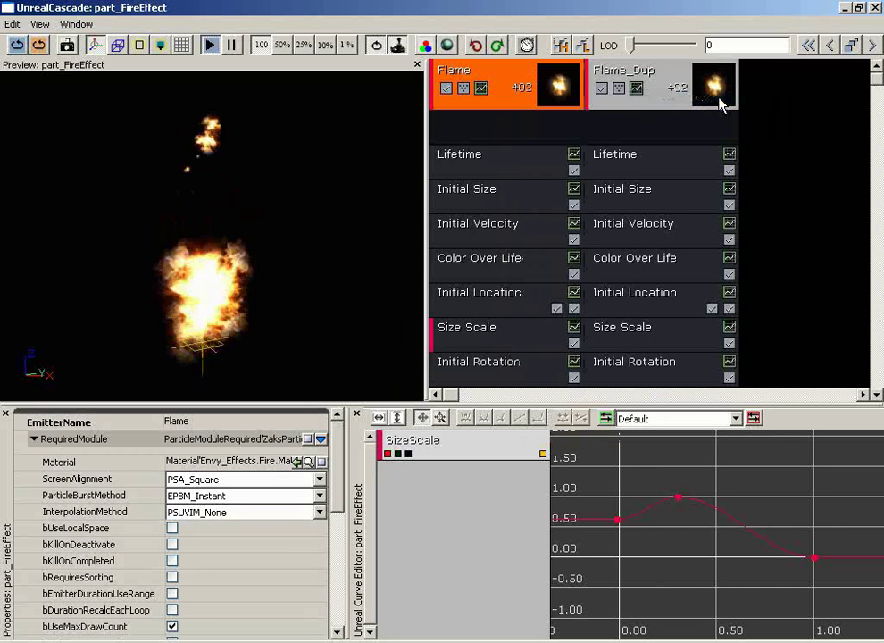
left_click(639, 78)
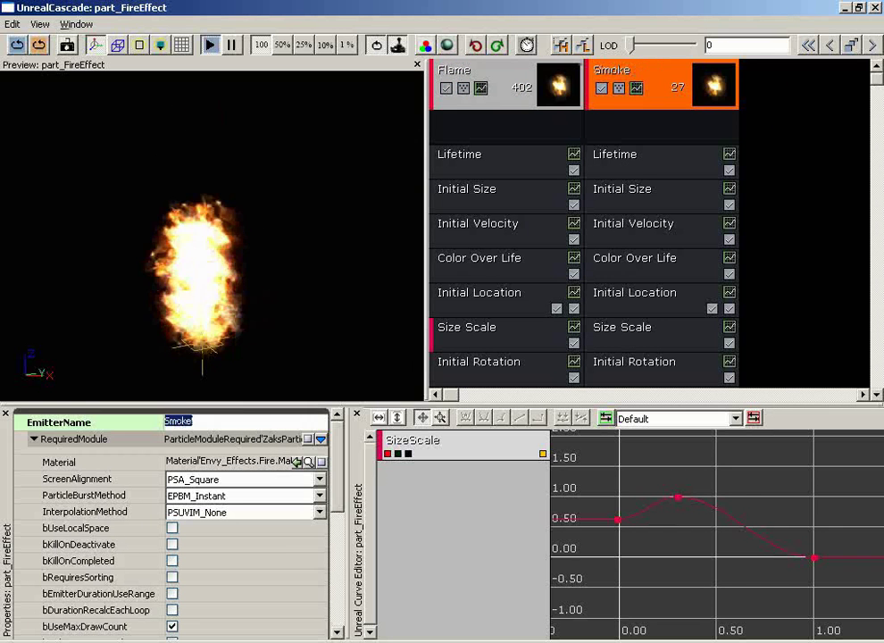
Assign the M_Dark_Smoke_Movement material from the Smoke group to the Smoke emitter.
left_click(308, 462)
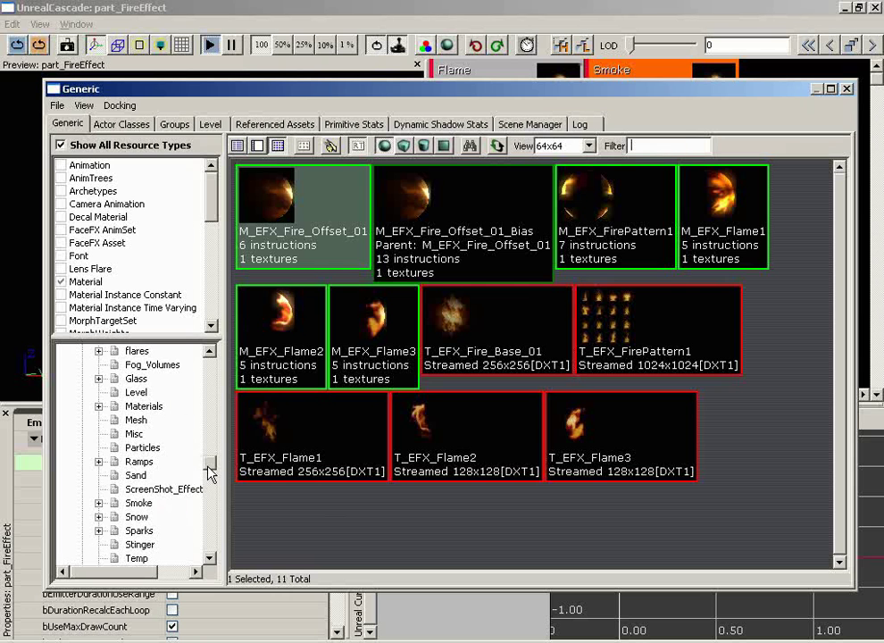
left_click(139, 503)
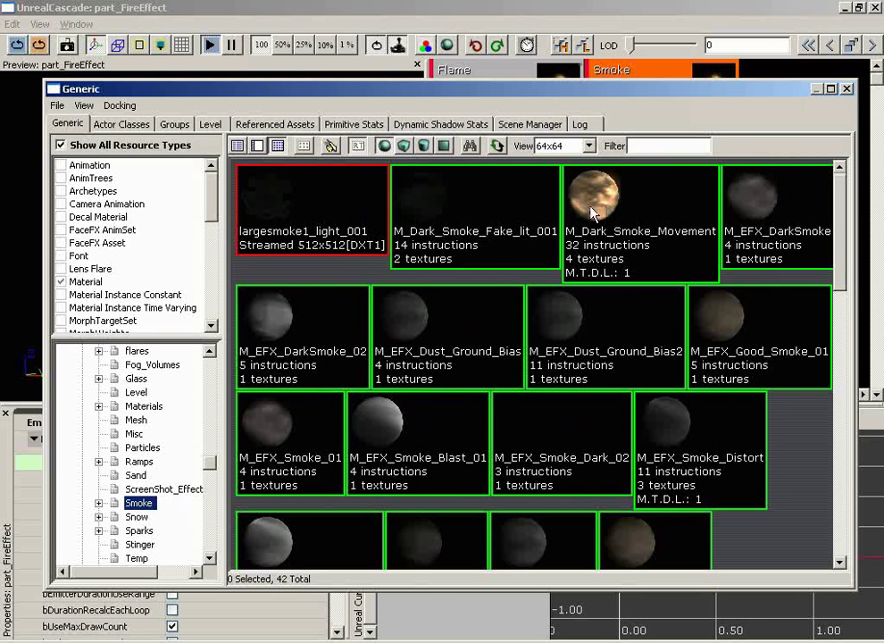
left_click(618, 229)
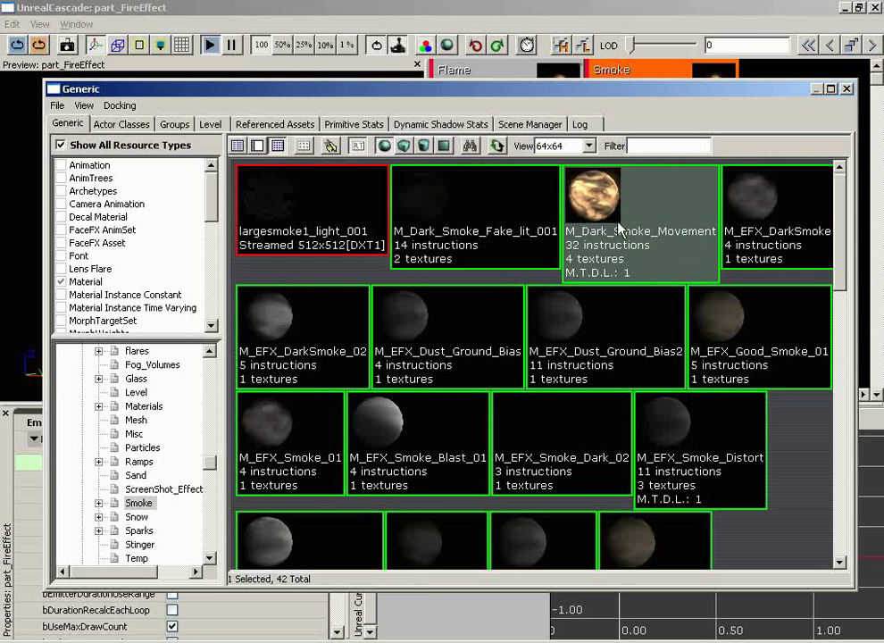
left_click(848, 89)
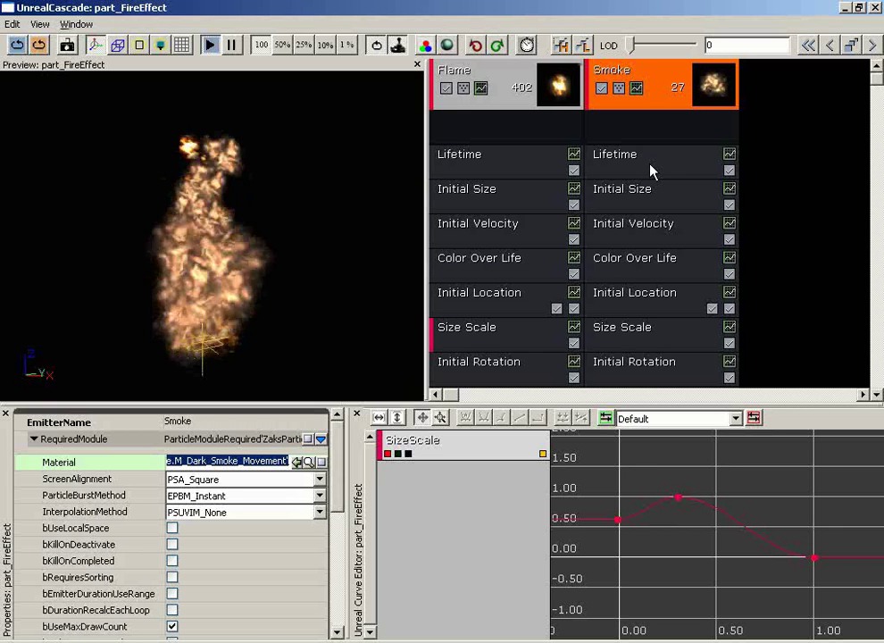
Set the constant X, Y and Z values of the Smoke emitter's Color Over Life to 0.05 each.
left_click(647, 268)
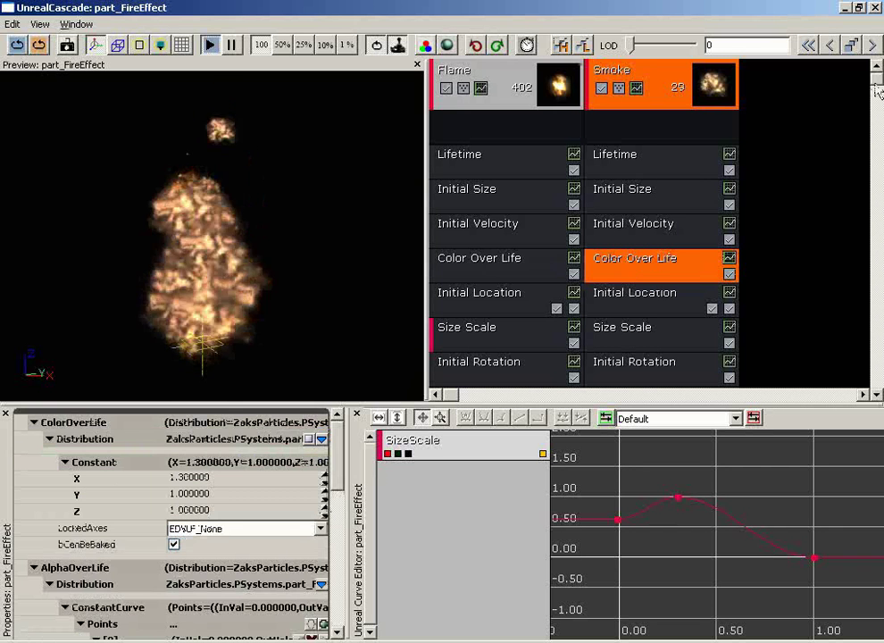
left_click_drag(872, 79, 877, 114)
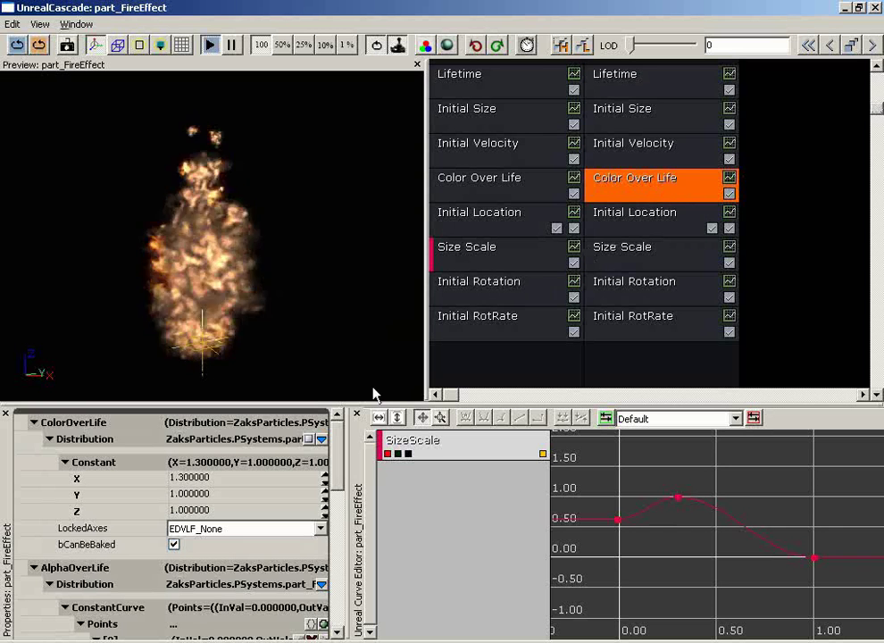
left_click(217, 480)
type(".05")
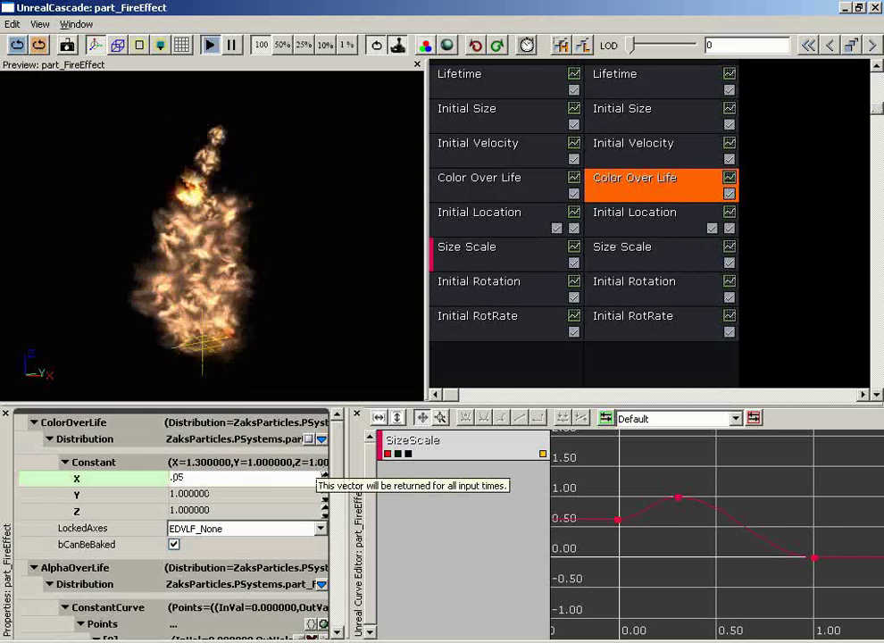
key("Tab")
type(".05")
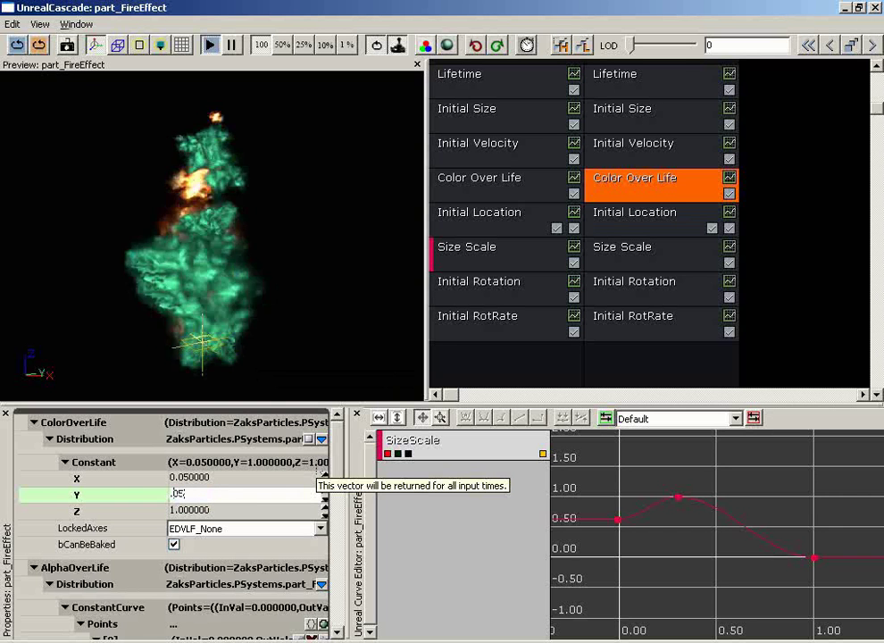
key("Tab")
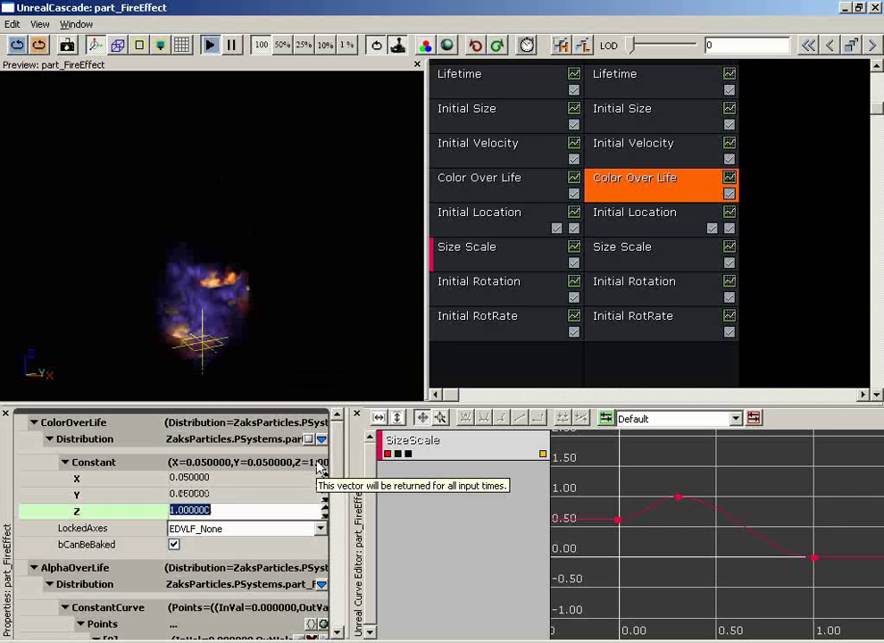
type(".05")
key("Return")
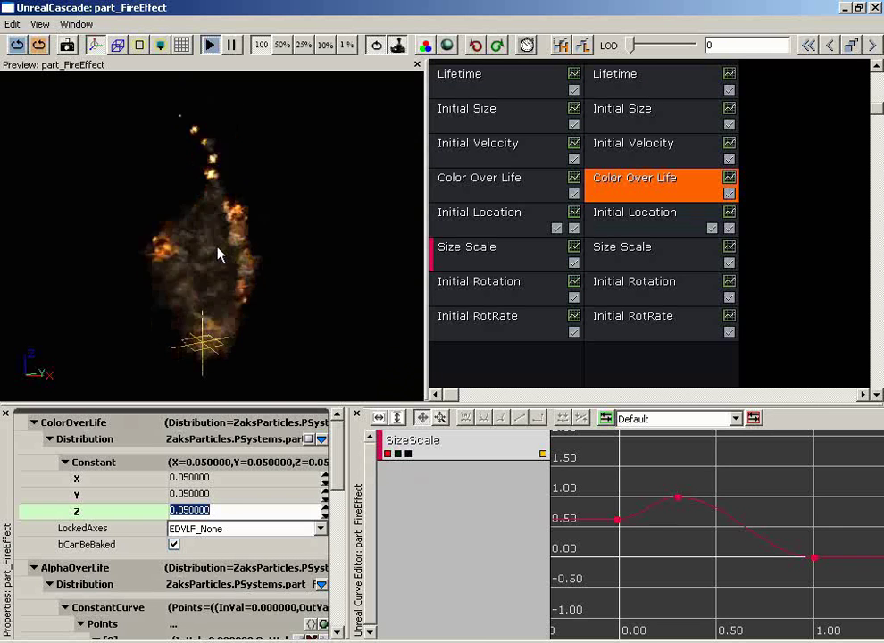
Set the Smoke emitter's constant spawn rate to 15.
left_click_drag(877, 107, 871, 79)
left_click(631, 102)
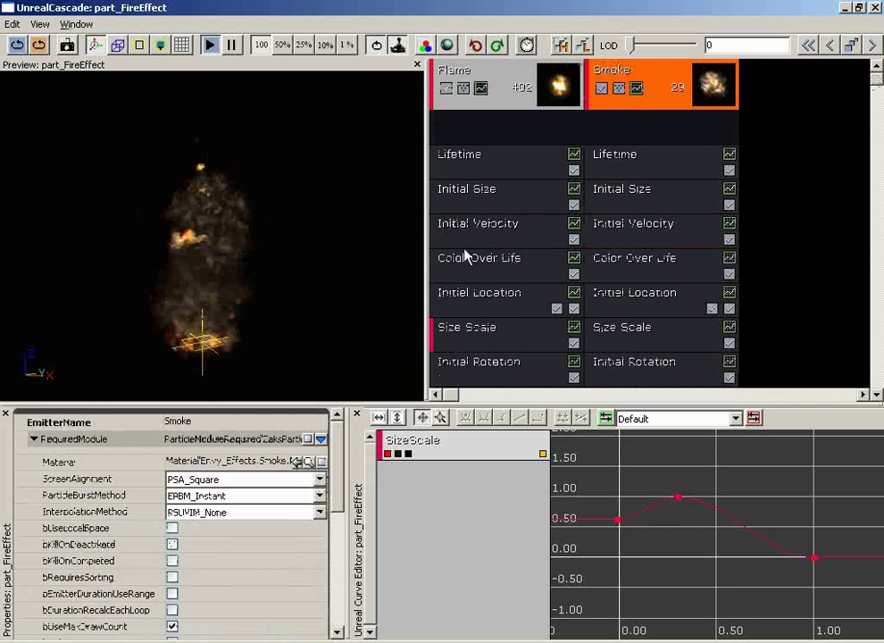
left_click_drag(336, 475, 335, 578)
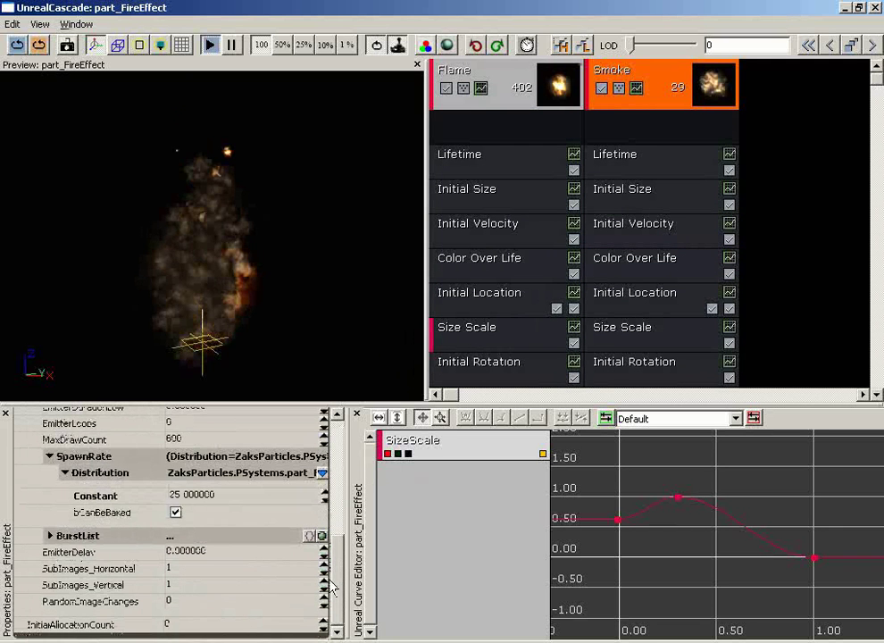
left_click(190, 496)
type("15")
key("Return")
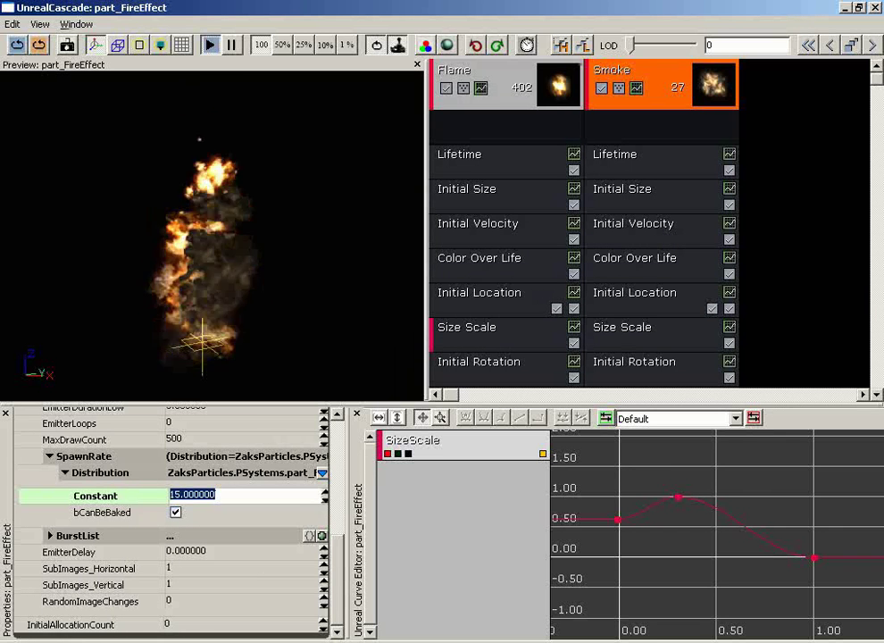
Set the maximum lifetime of the Smoke emitter's particles to 3.
left_click(643, 168)
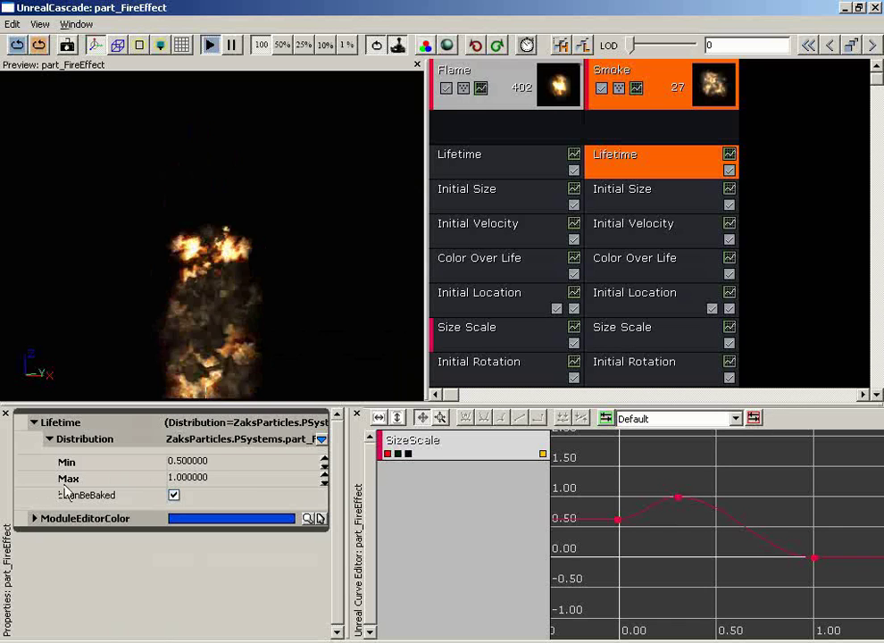
left_click(198, 479)
type("3")
key("Return")
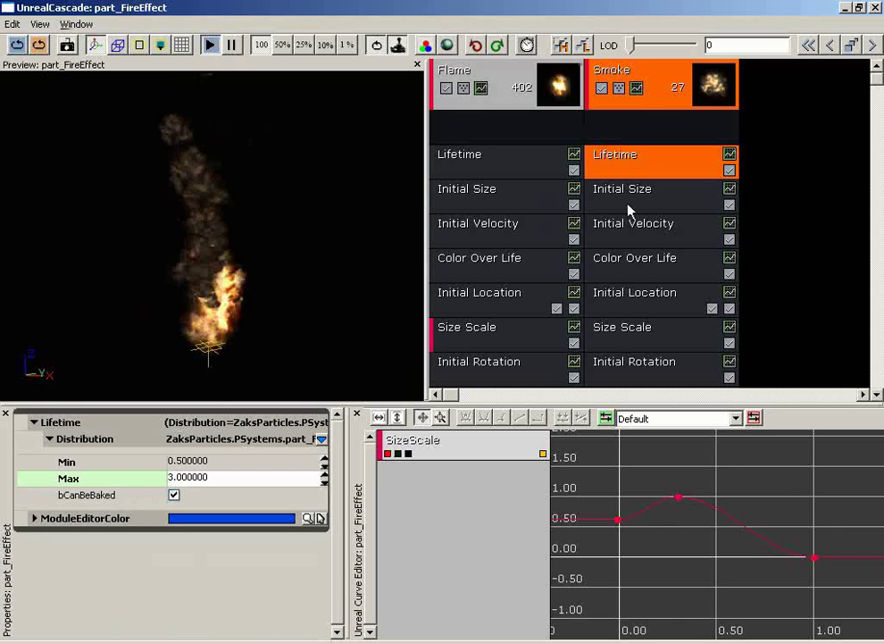
Set the Smoke emitter's initial velocity to a minimum of -15 and a maximum of 15 in both X and Y.
left_click(645, 230)
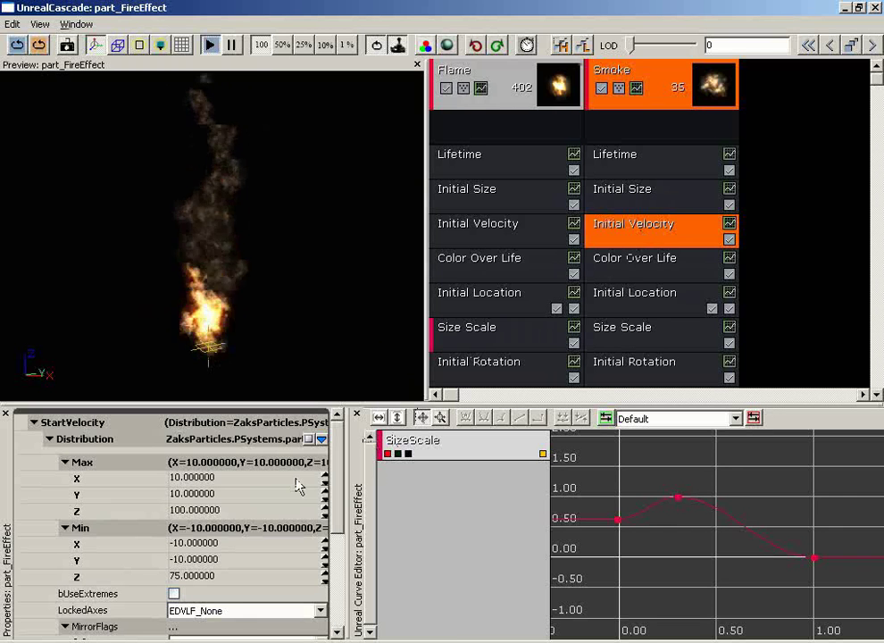
left_click(204, 546)
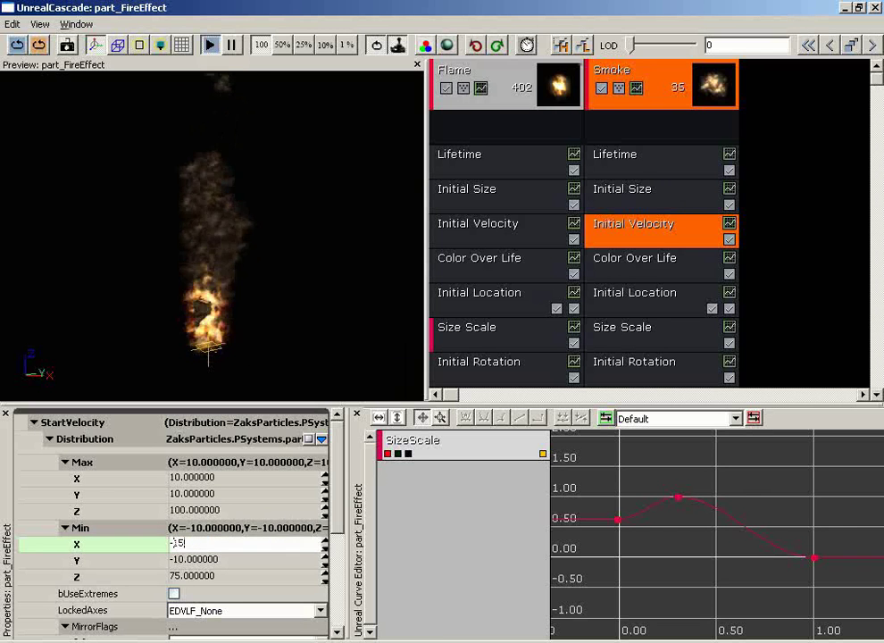
key("Tab")
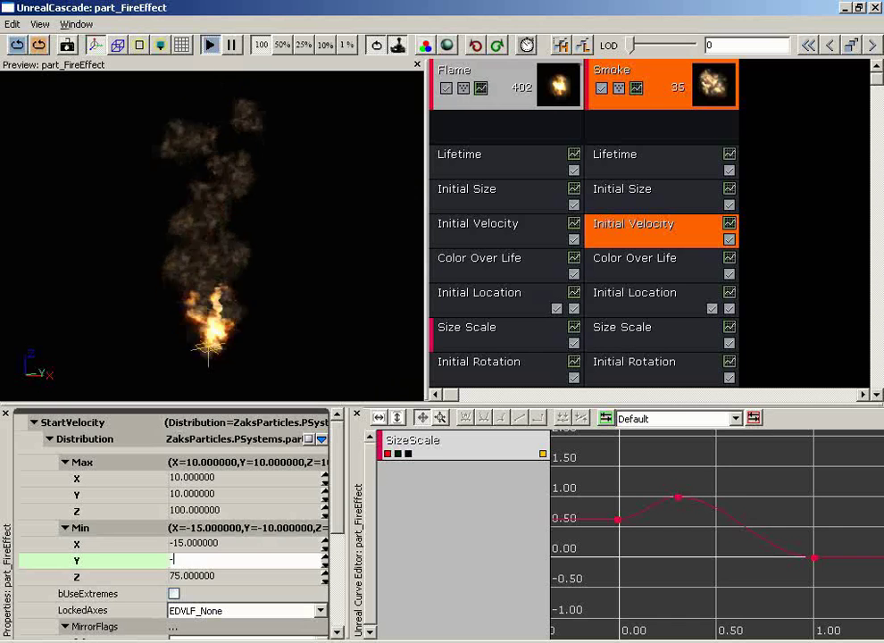
key("Tab")
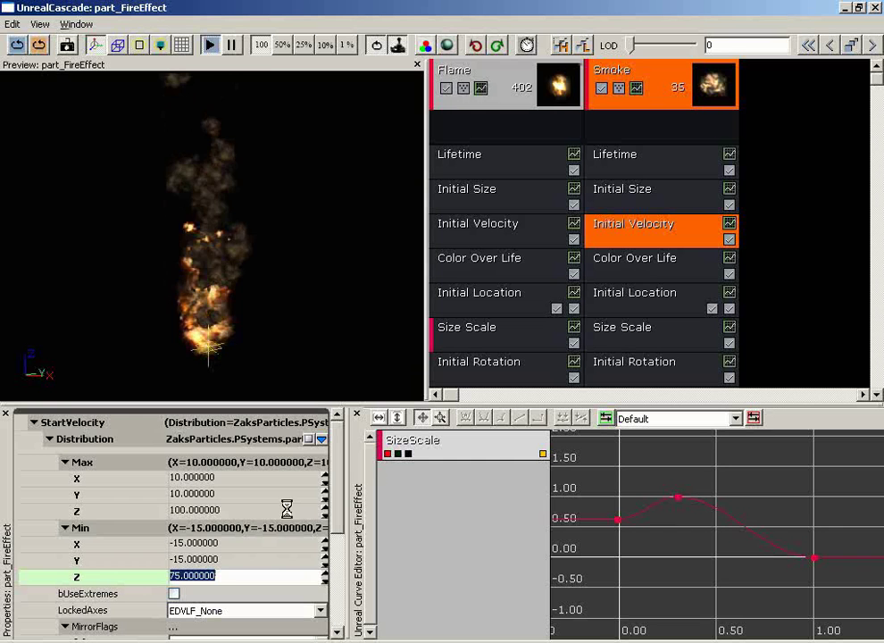
left_click(210, 481)
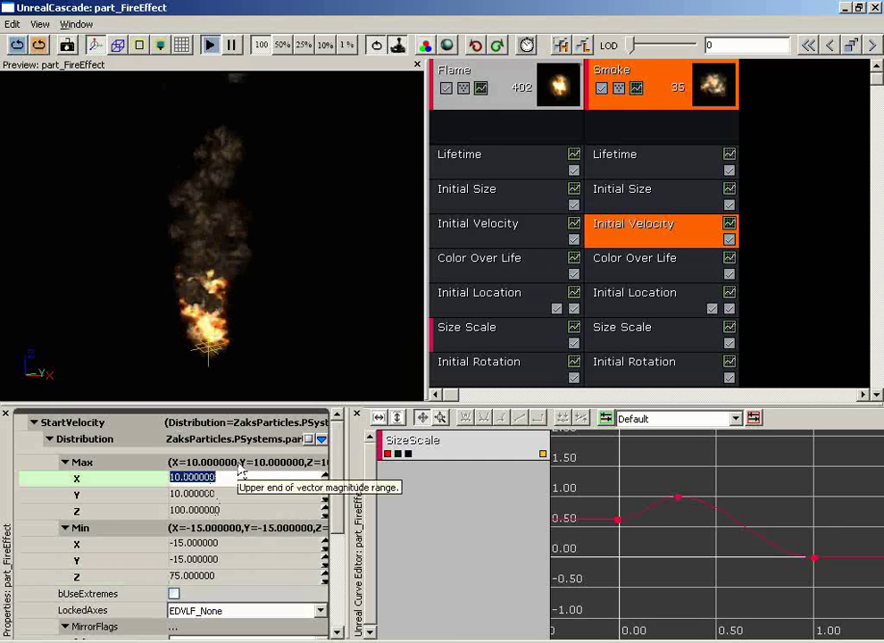
type("15")
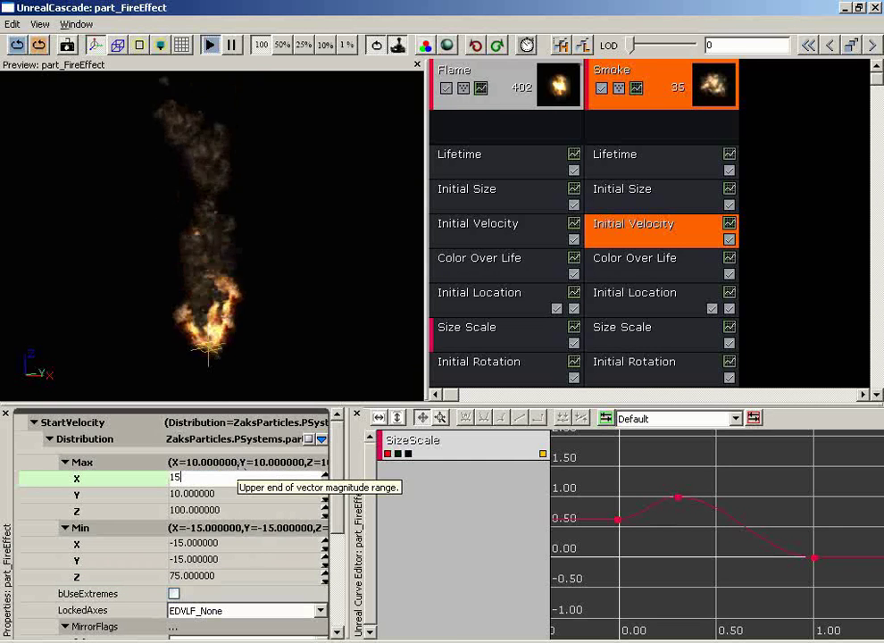
key("Tab")
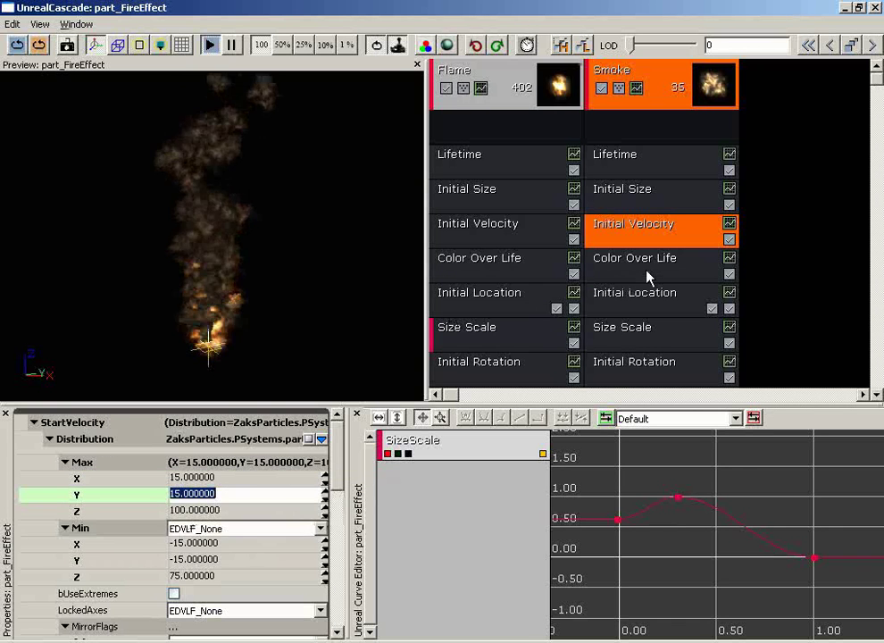
Open the Smoke emitter's Color Over Life settings and remove the SizeScale curve from the curve editor.
left_click(591, 276)
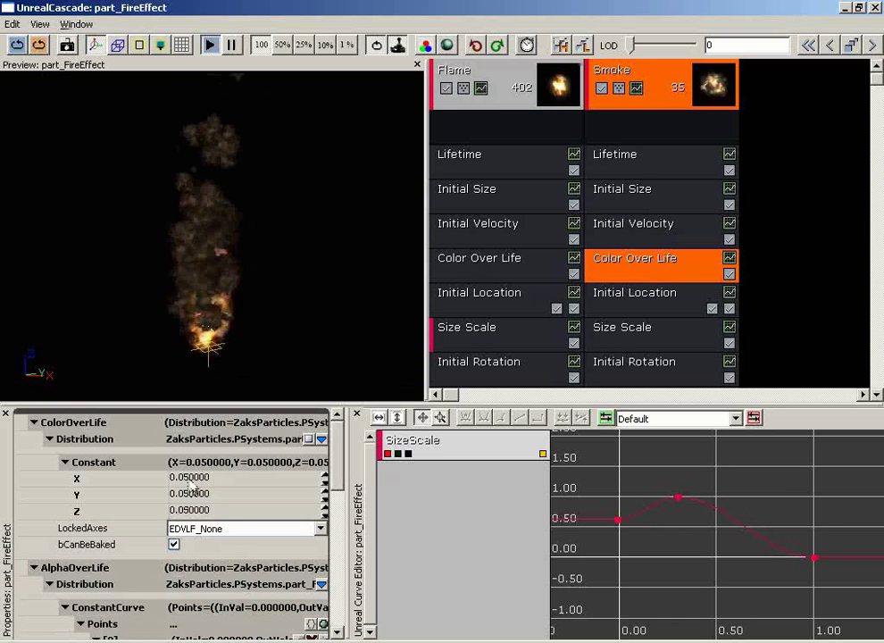
left_click_drag(331, 459, 334, 554)
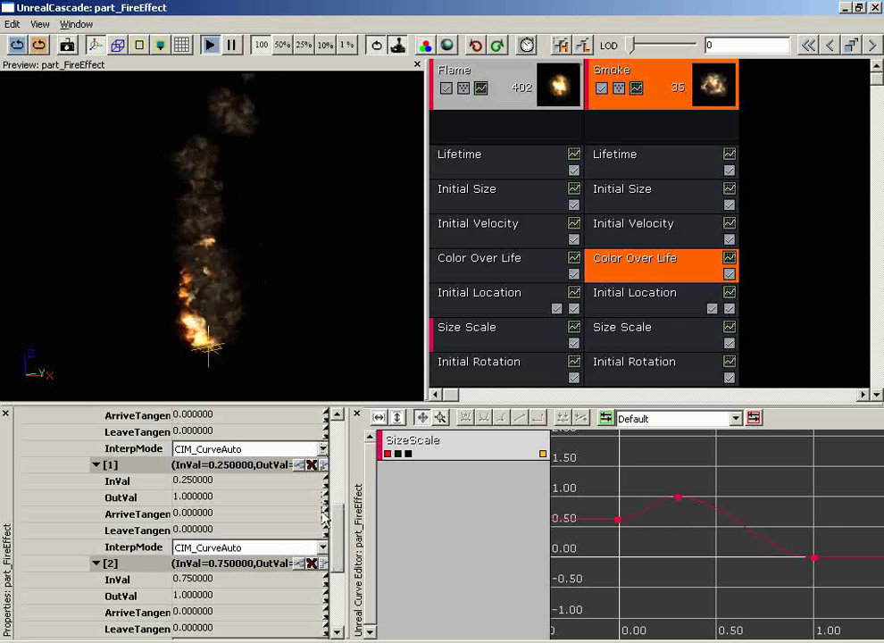
scroll(340, 537, "down", 1)
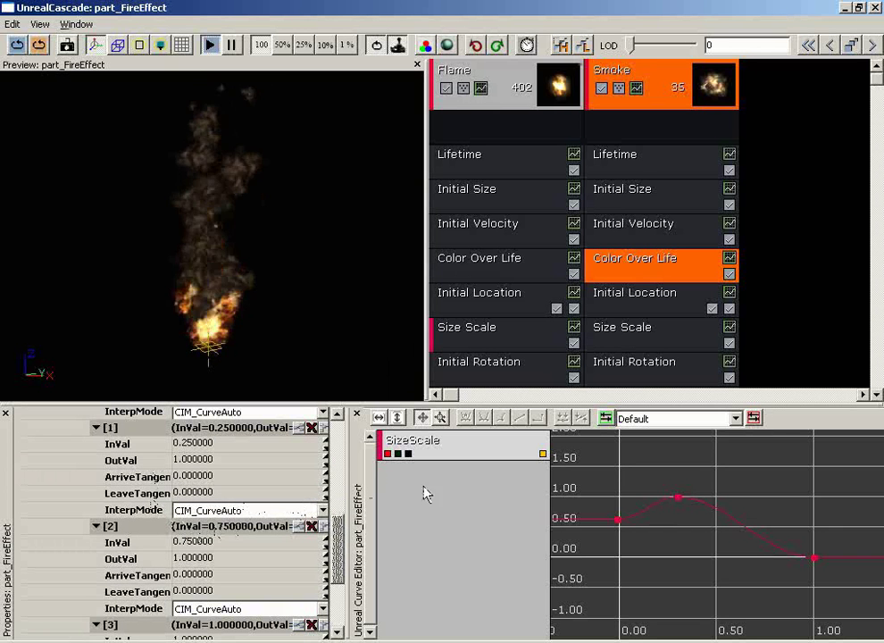
right_click(469, 450)
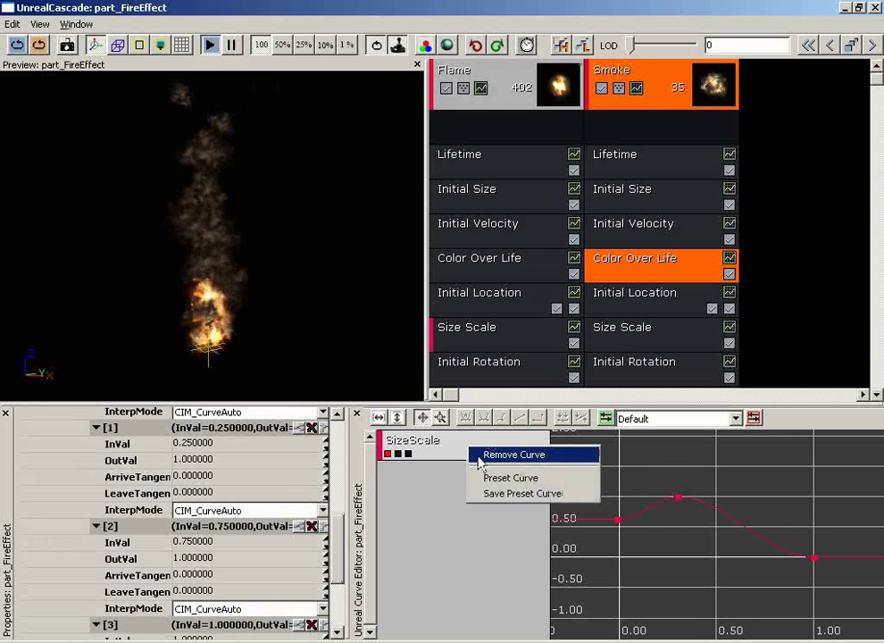
left_click(483, 461)
Send the Smoke emitter's Color Over Life module to the curve editor and remove its ColorOverLife curve, keeping only AlphaOverLife.
left_click(609, 275)
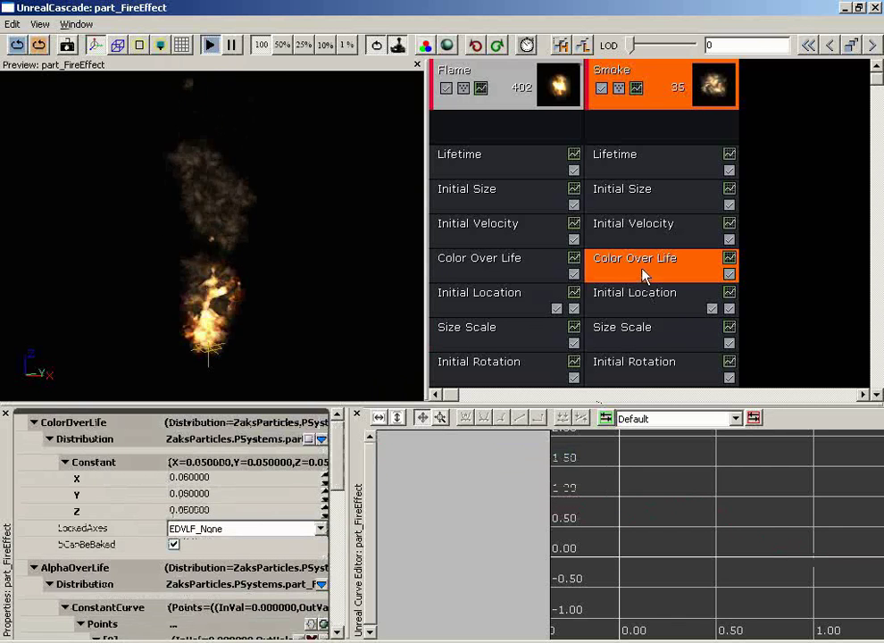
right_click(612, 275)
key("Escape")
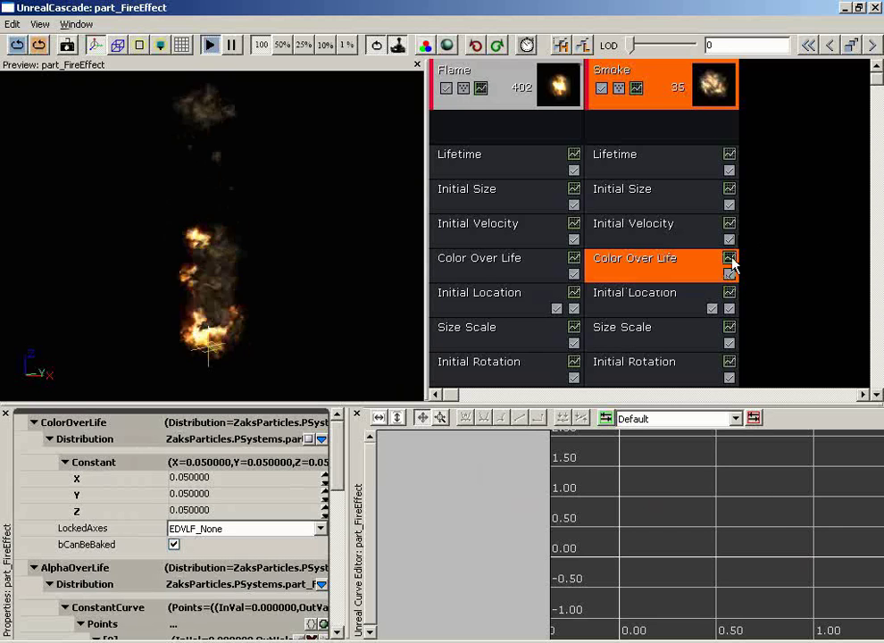
left_click(728, 258)
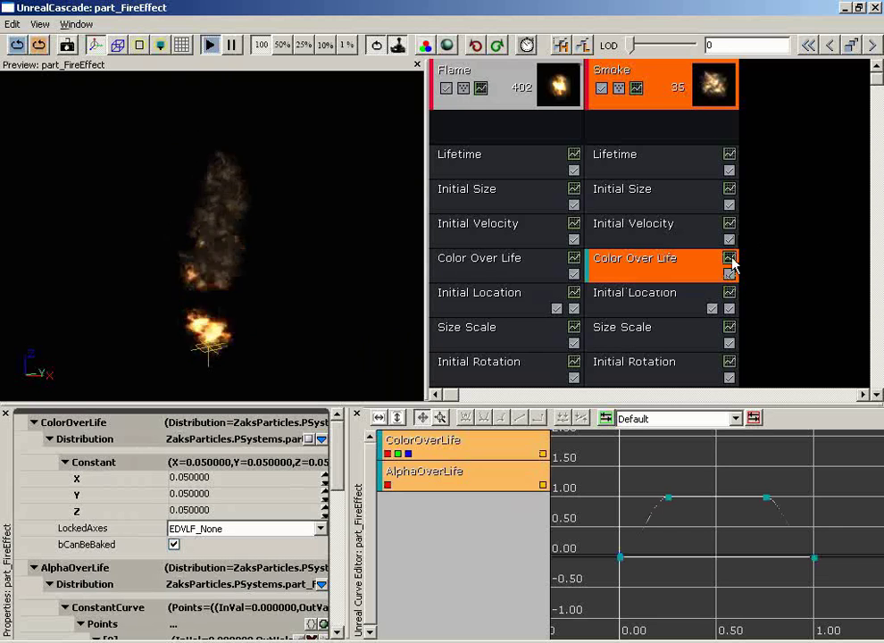
right_click(457, 449)
left_click(482, 454)
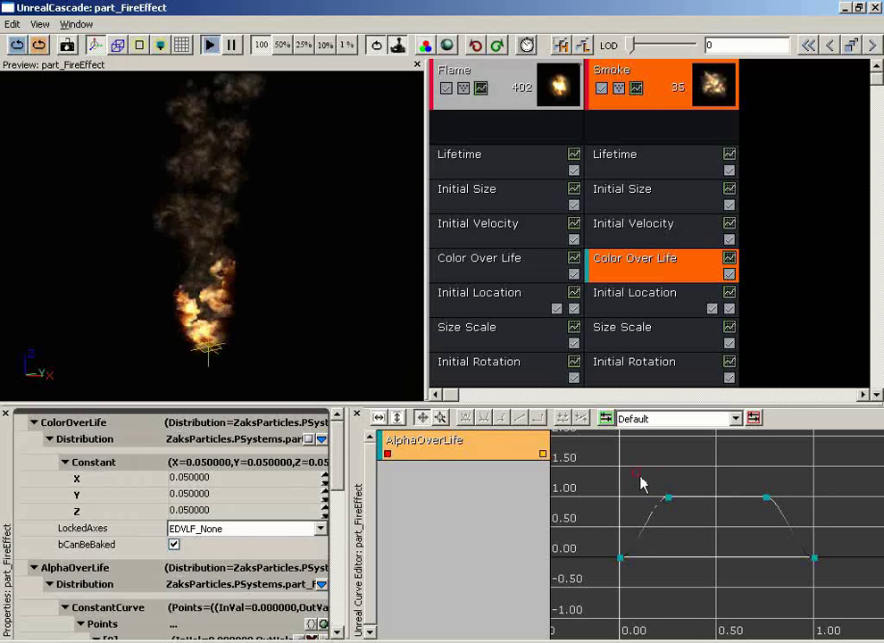
Lower the two middle points of the Smoke emitter's AlphaOverLife curve together to an alpha of about 0.3.
left_click_drag(641, 477, 839, 523)
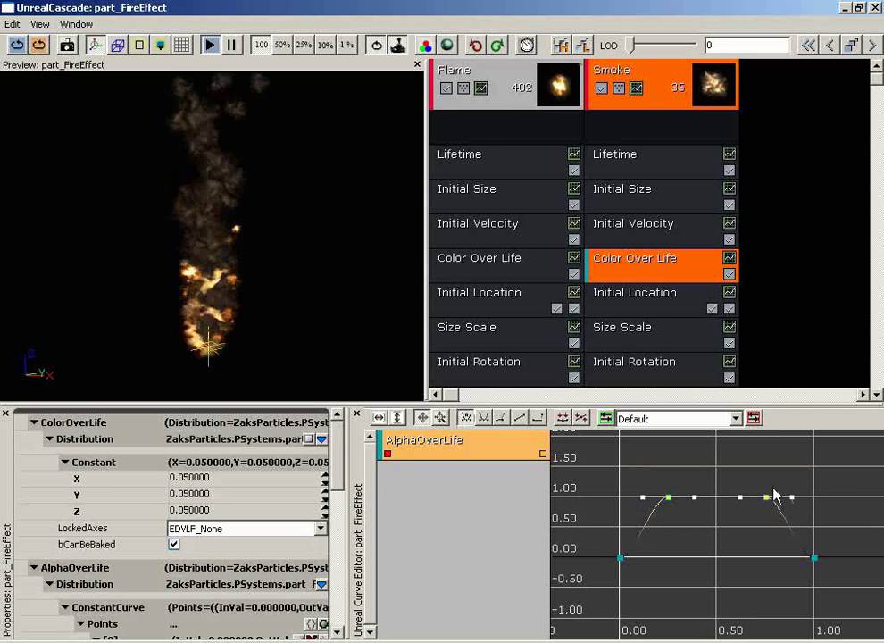
mouse_move(770, 502)
left_click_drag(769, 502, 770, 553, "ctrl")
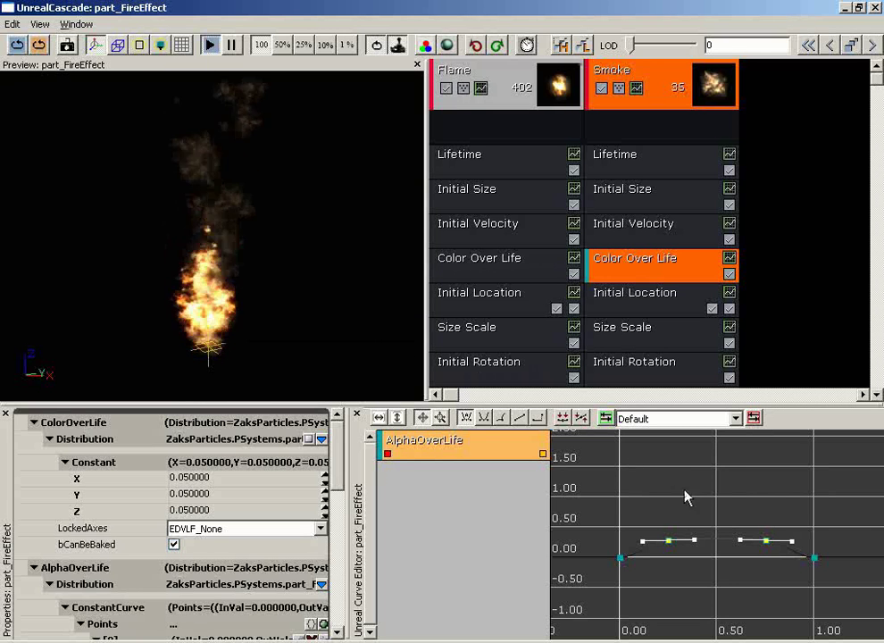
mouse_move(670, 544)
mouse_move(769, 545)
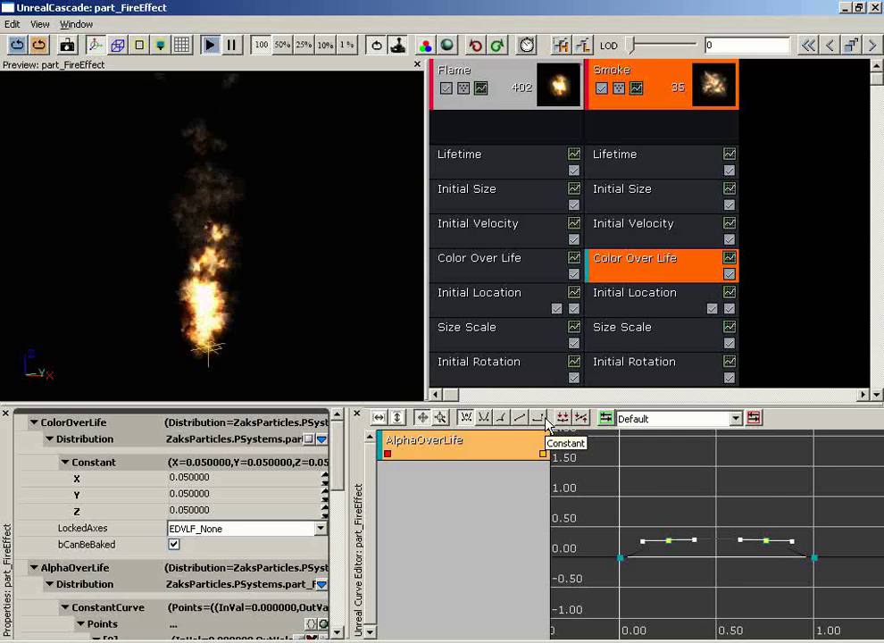
Set the maximum Z of the Smoke emitter's initial location to 3.
left_click(662, 309)
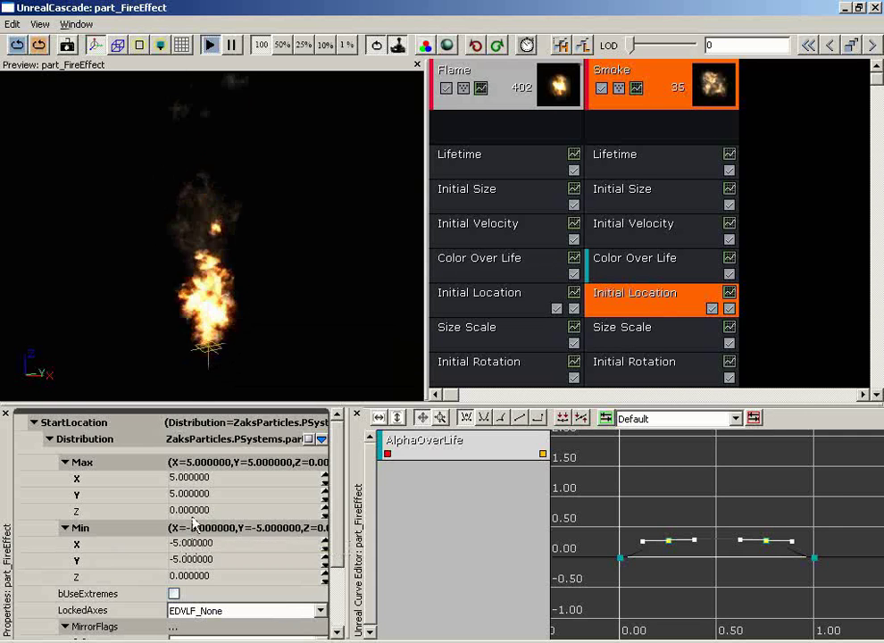
left_click(268, 510)
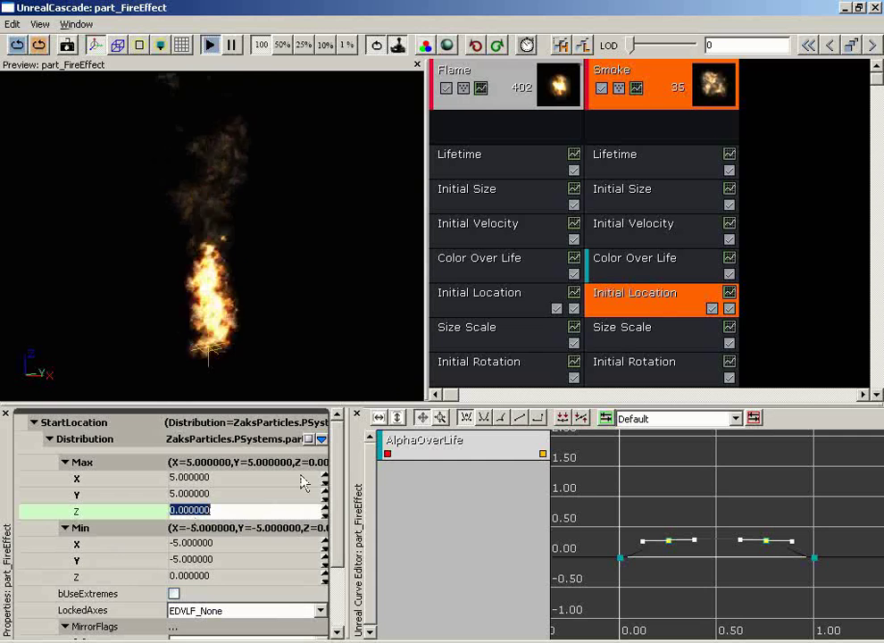
type("3")
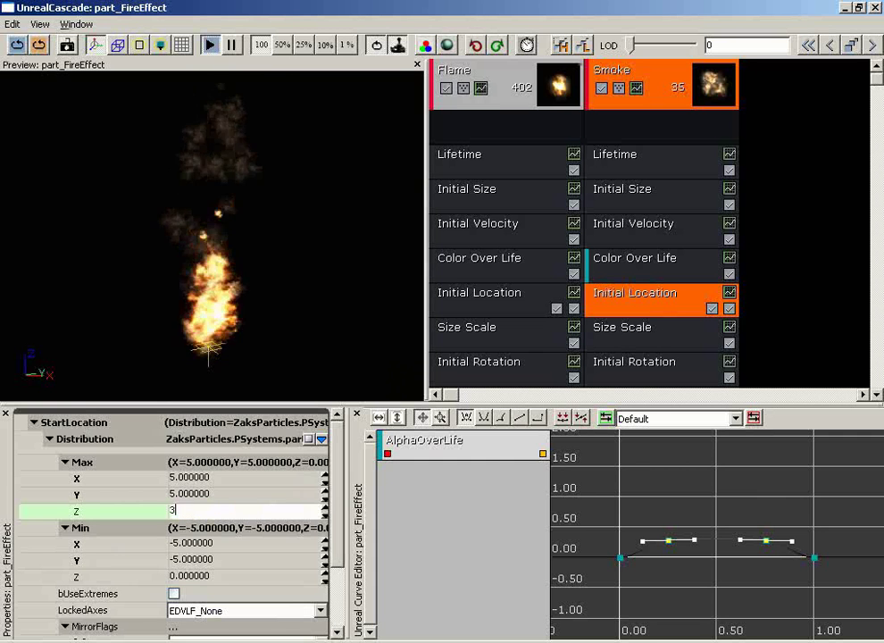
key("Return")
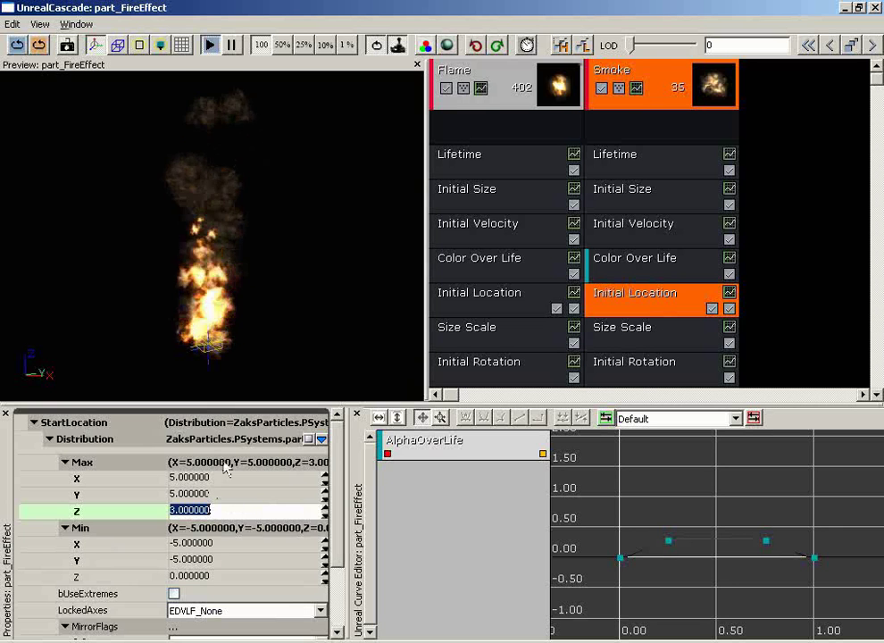
Select the Smoke emitter's Size Scale module and change the preview's background colour to medium grey.
left_click(666, 341)
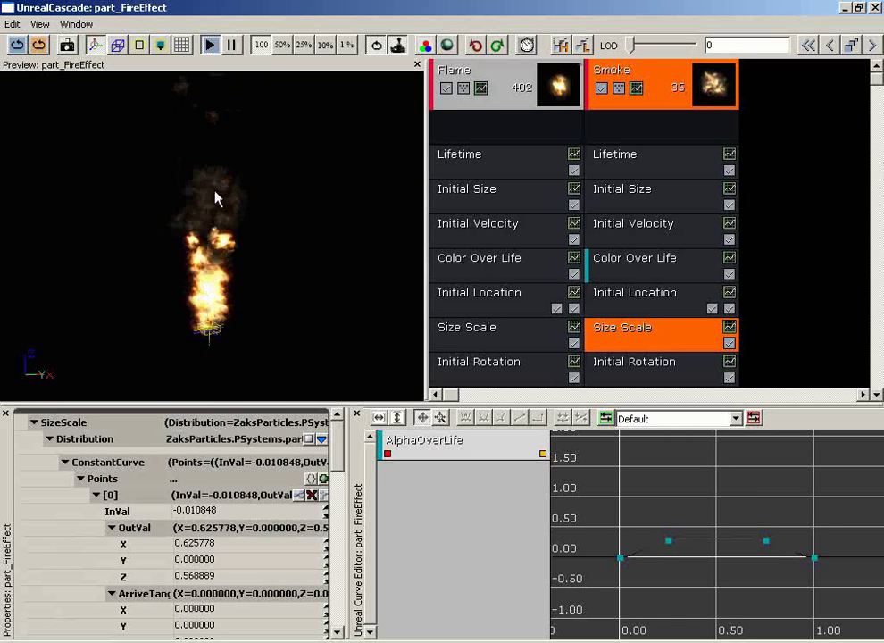
left_click(425, 45)
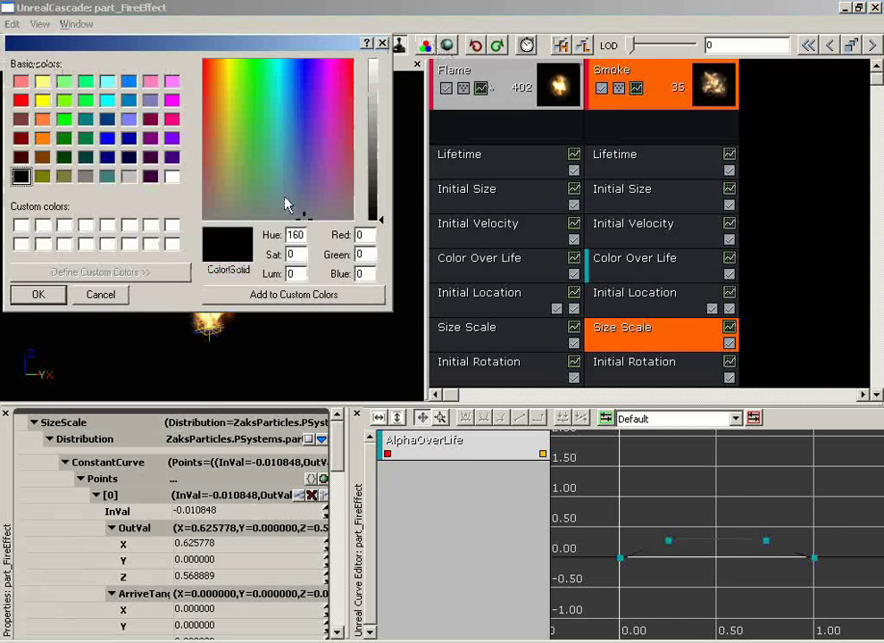
left_click(38, 295)
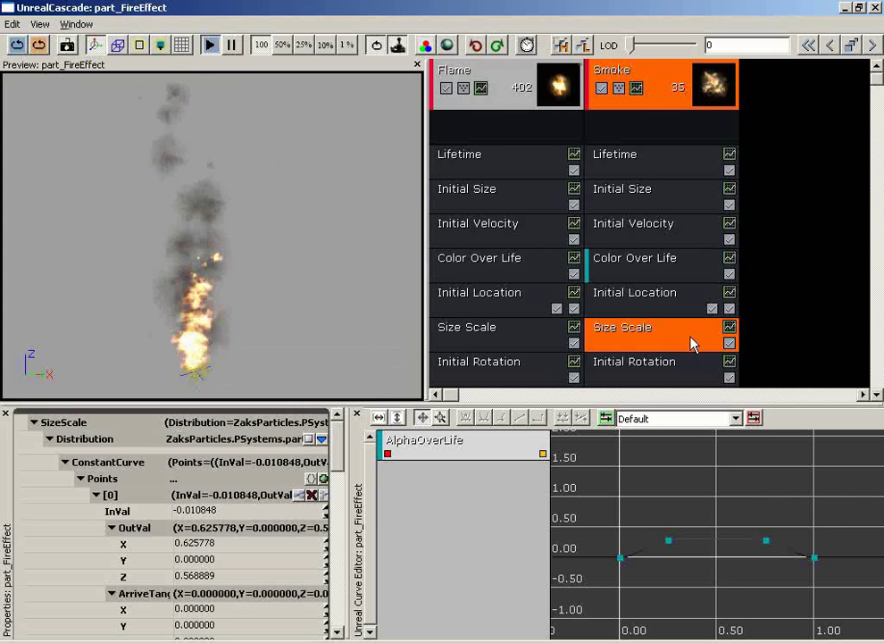
Replace AlphaOverLife with the Smoke emitter's SizeScale curve in the curve editor and hide its green channel.
right_click(438, 450)
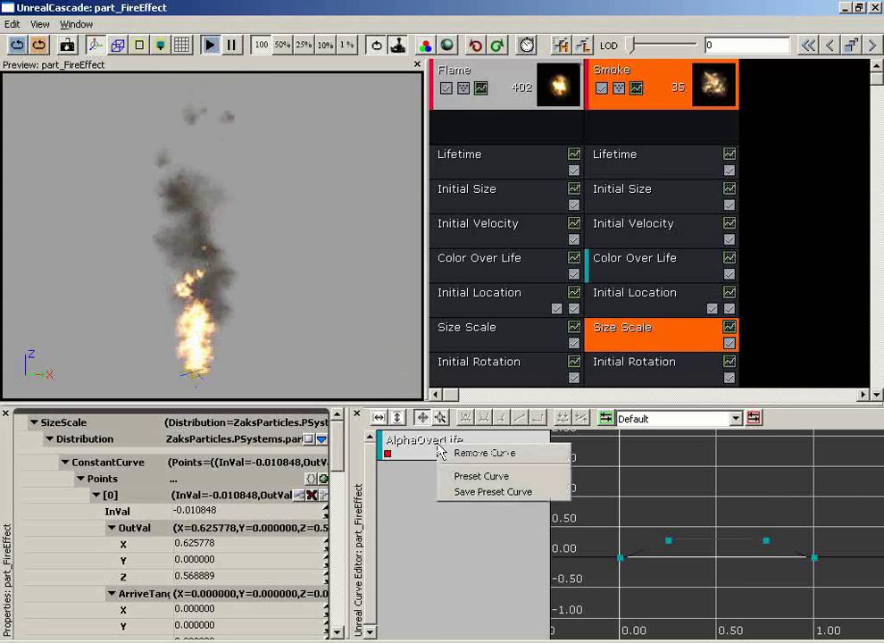
left_click(470, 454)
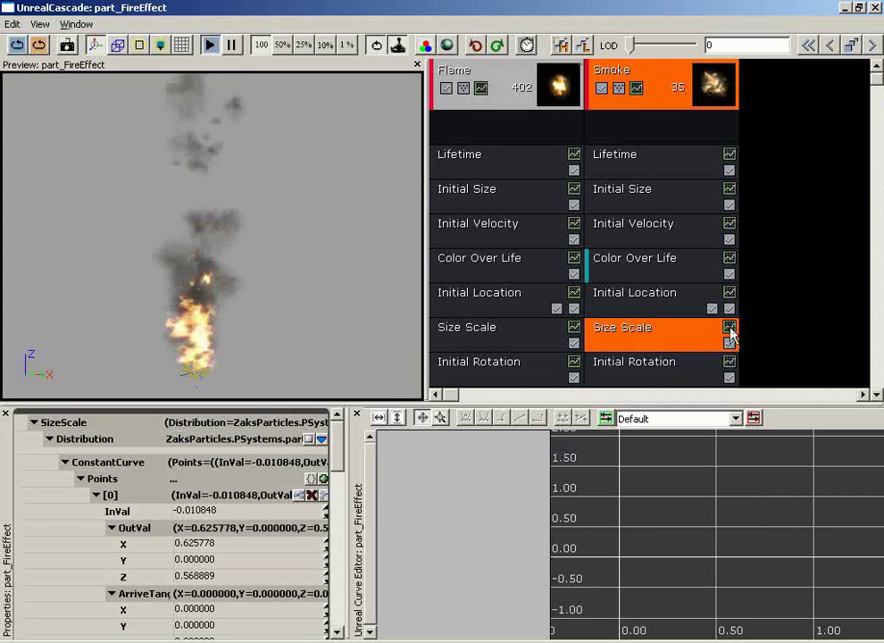
left_click(728, 328)
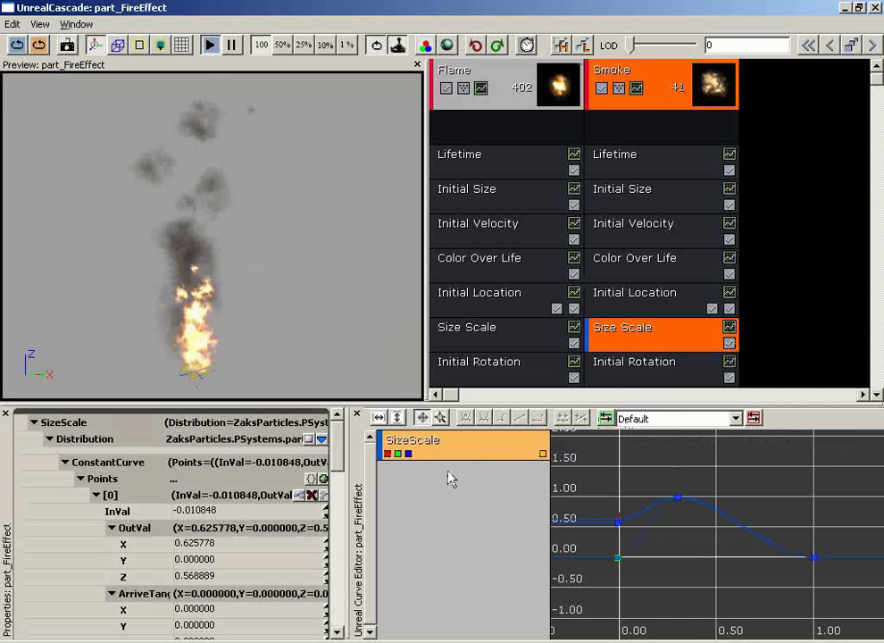
left_click(399, 453)
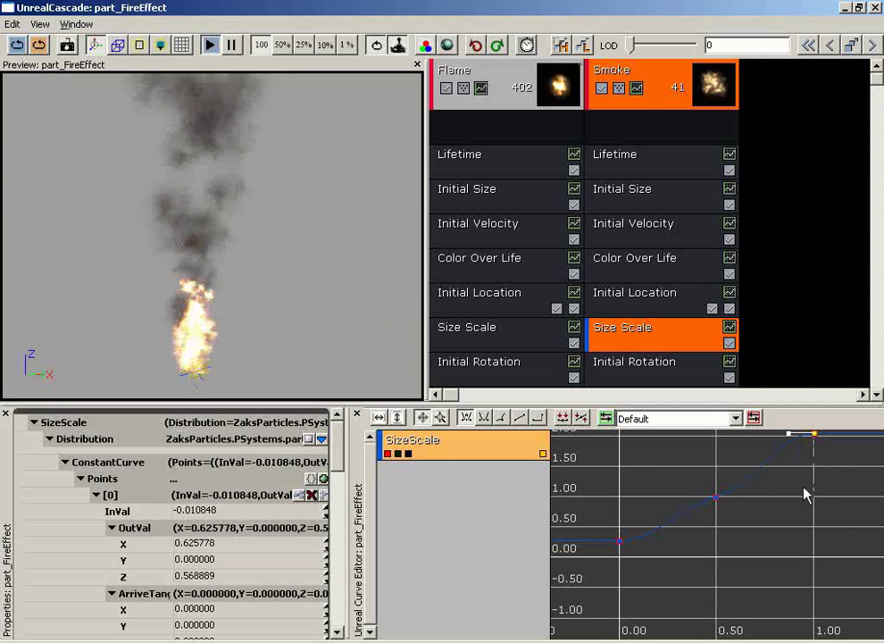
Delete the middle point, at about 0.5, from the Smoke emitter's SizeScale curve using its point list.
left_click_drag(806, 494, 753, 524)
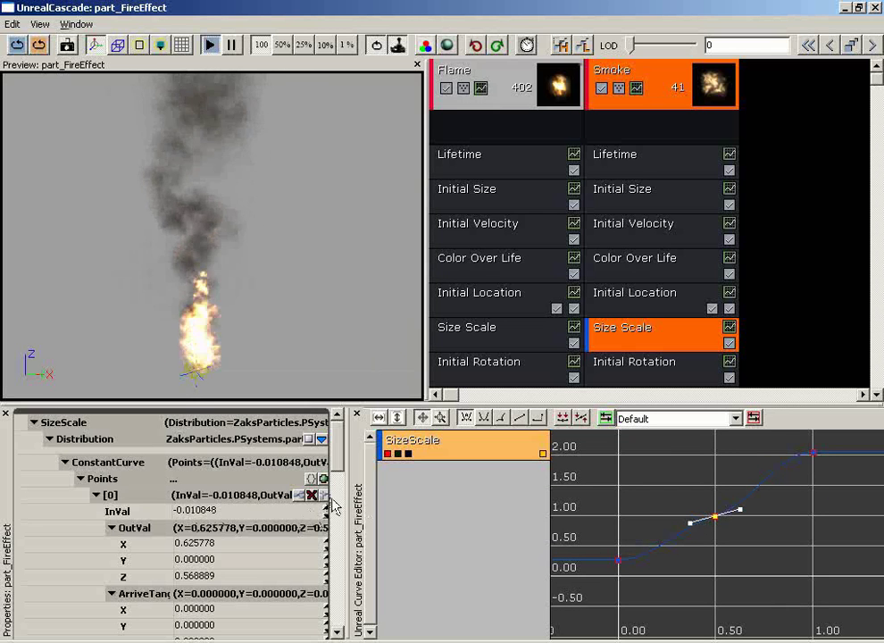
scroll(327, 509, "down", 5)
scroll(335, 477, "up", 3)
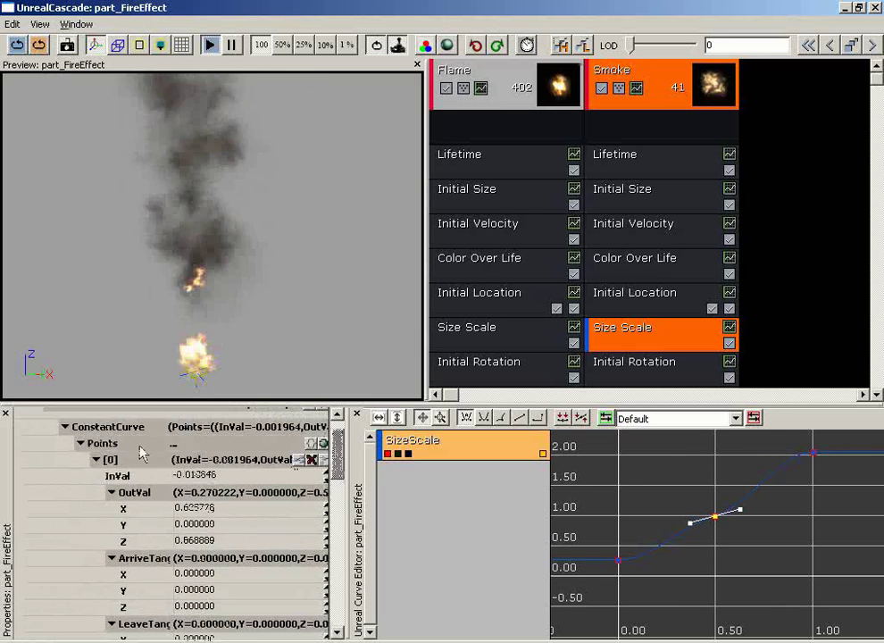
scroll(78, 478, "up", 2)
left_click(79, 479)
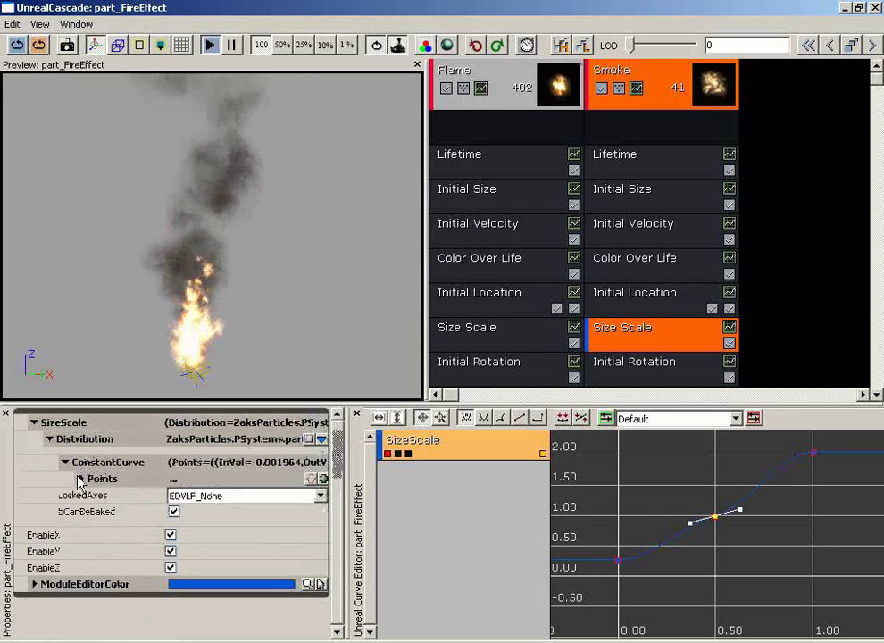
left_click(79, 478)
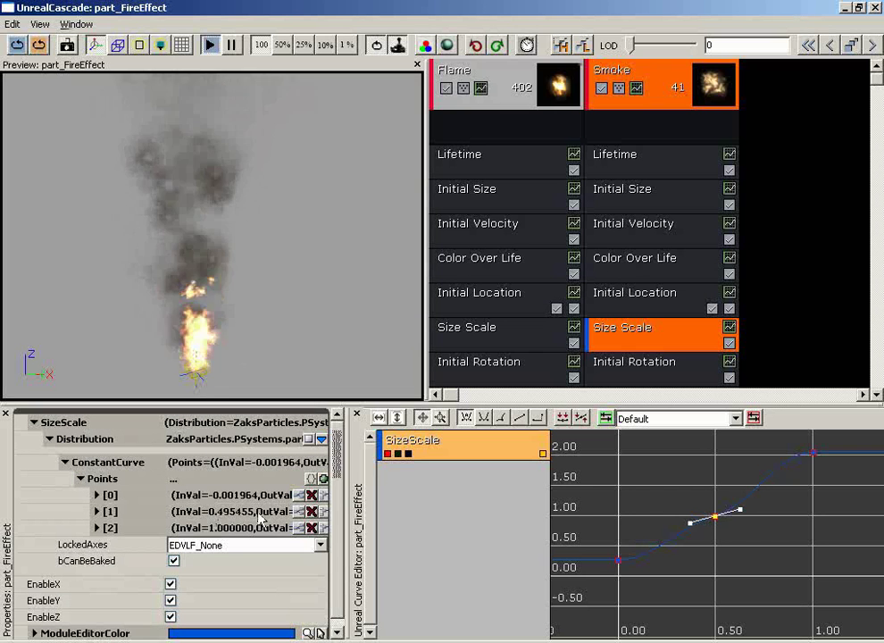
left_click(312, 513)
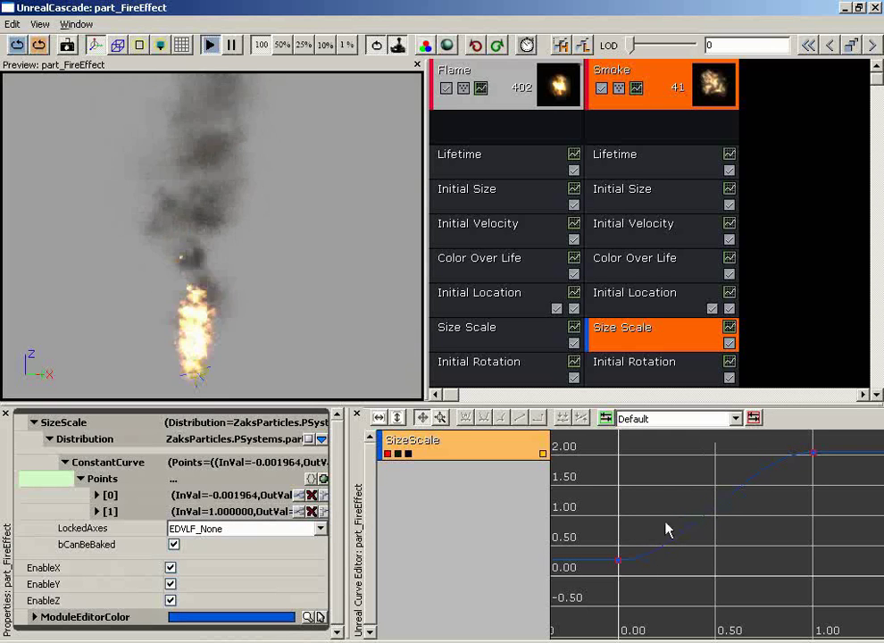
left_click(618, 561)
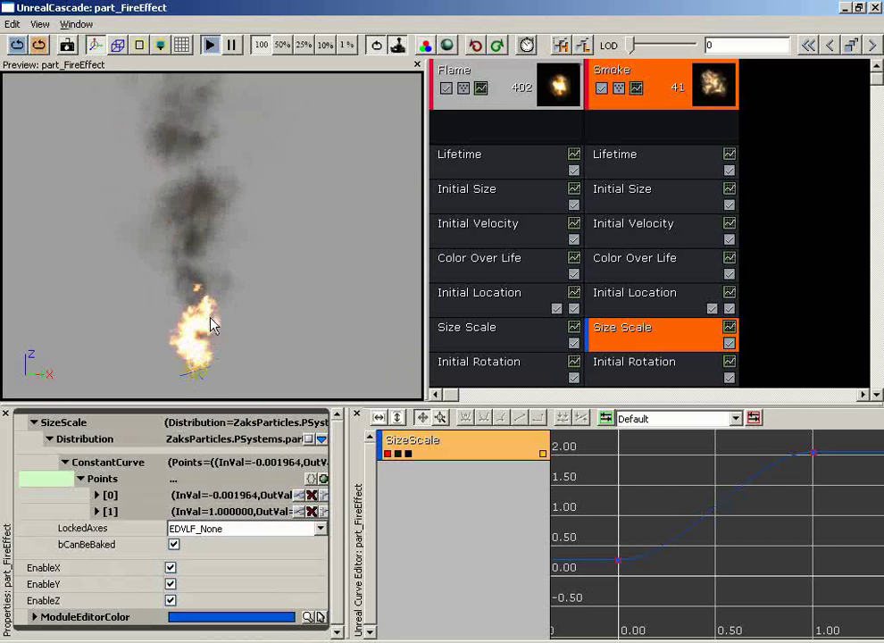
Set the Smoke emitter's initial location Z to a maximum of 5 and a minimum of 3.
left_click(647, 301)
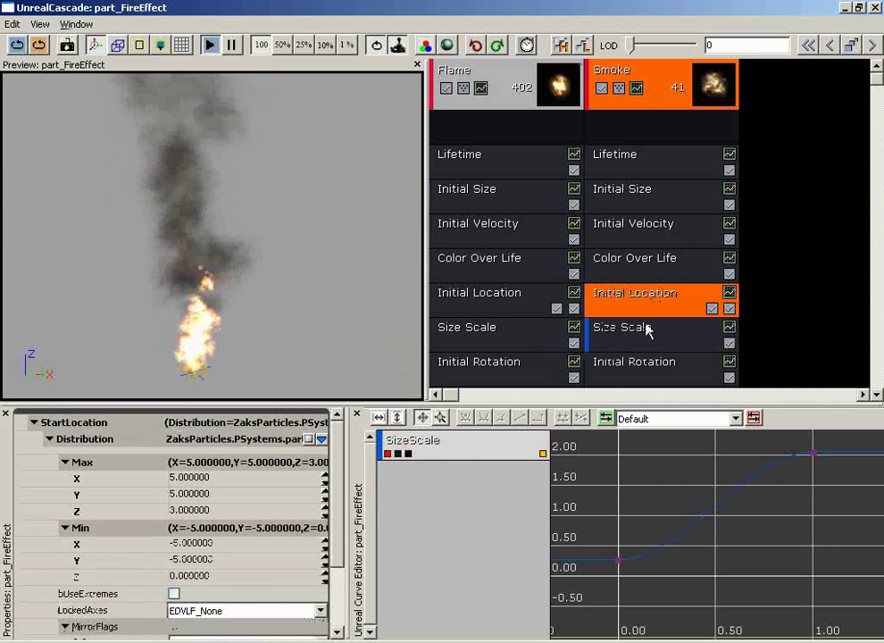
left_click(237, 510)
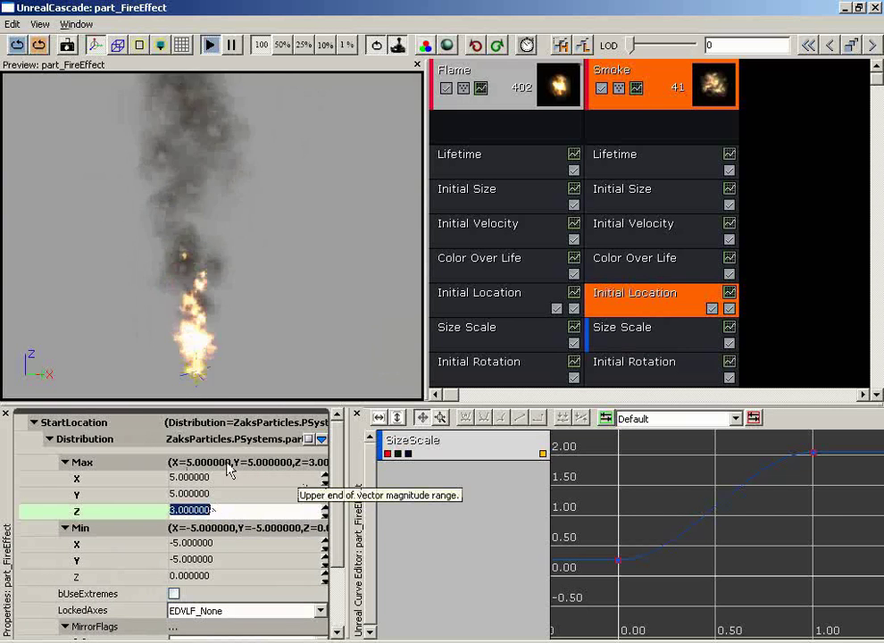
type("5")
key("Return")
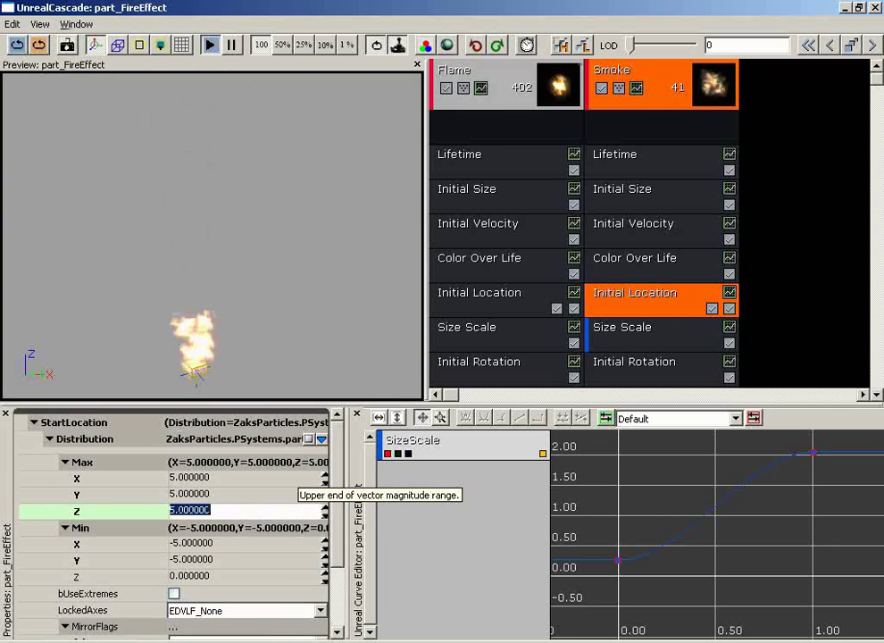
left_click(218, 576)
type("3")
key("Return")
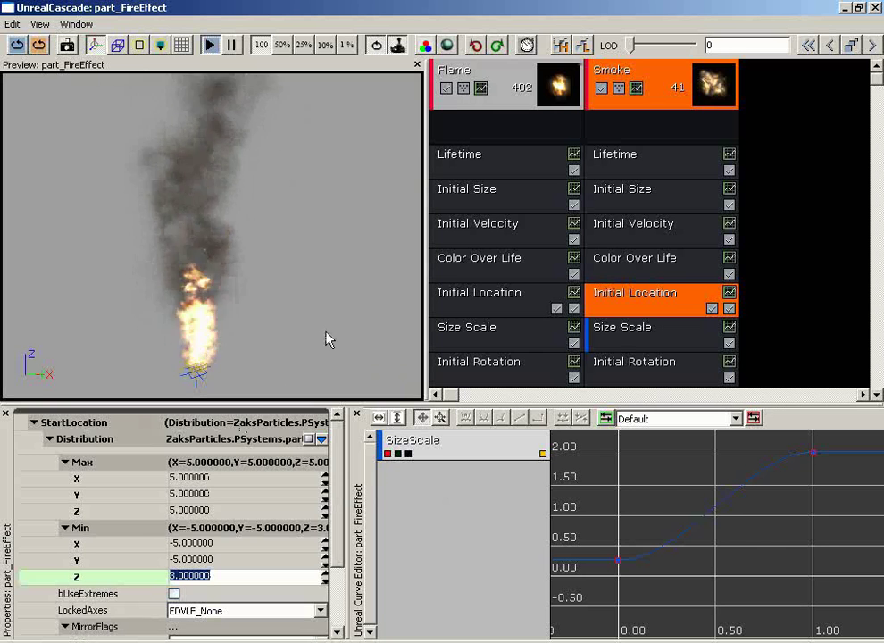
Set the Smoke emitter's initial rotation rate to a minimum of -0.125 and a maximum of 0.125.
left_click(663, 371)
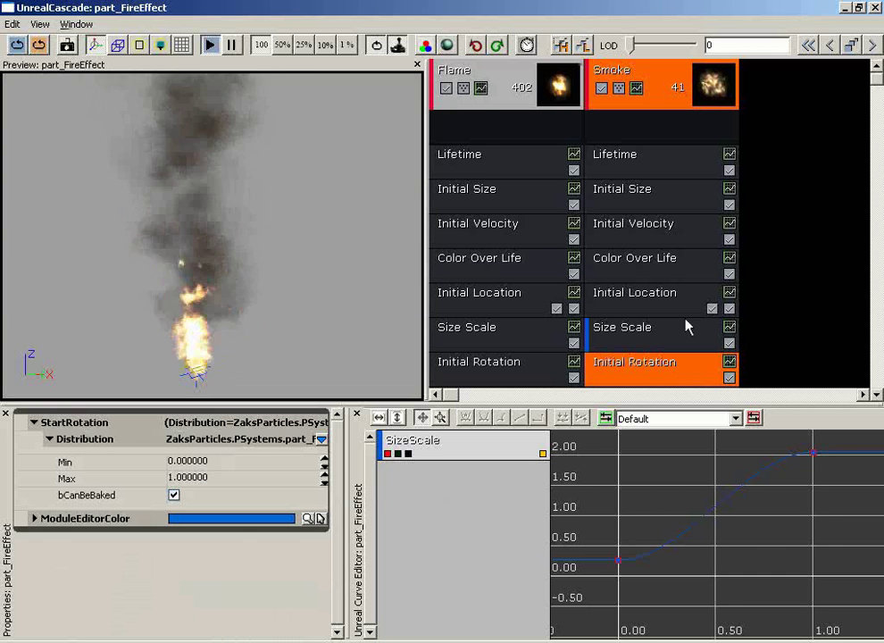
scroll(876, 98, "down", 5)
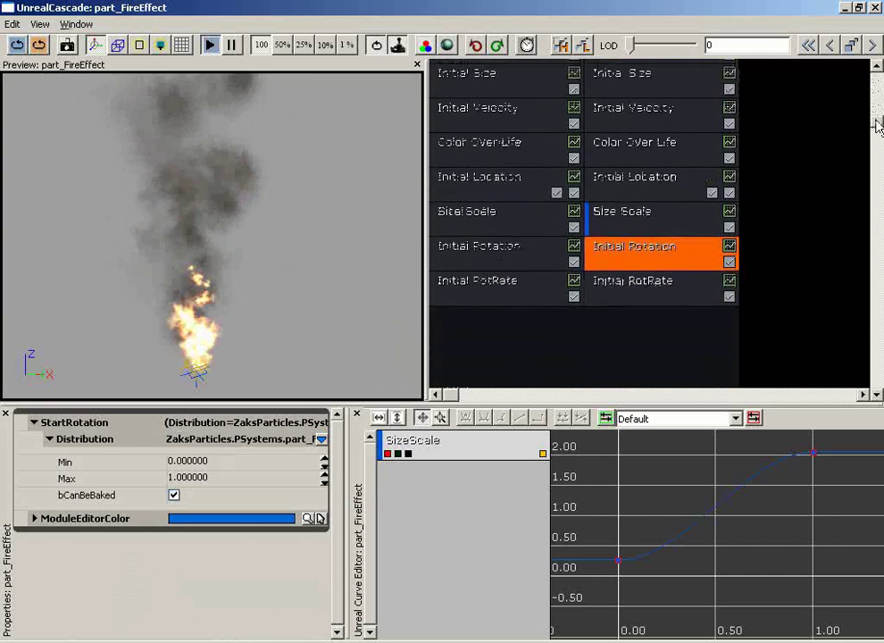
left_click(656, 255)
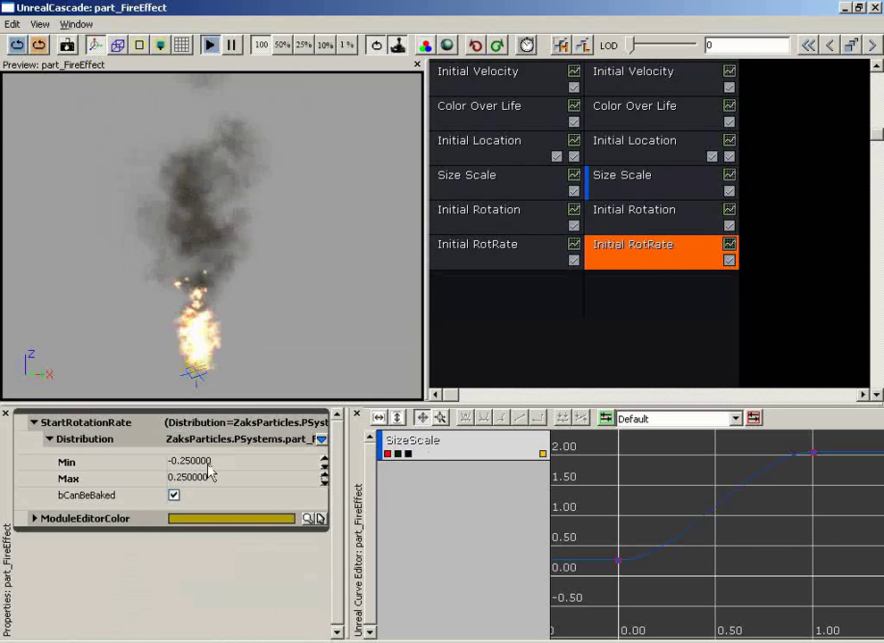
left_click(241, 463)
type("-.125")
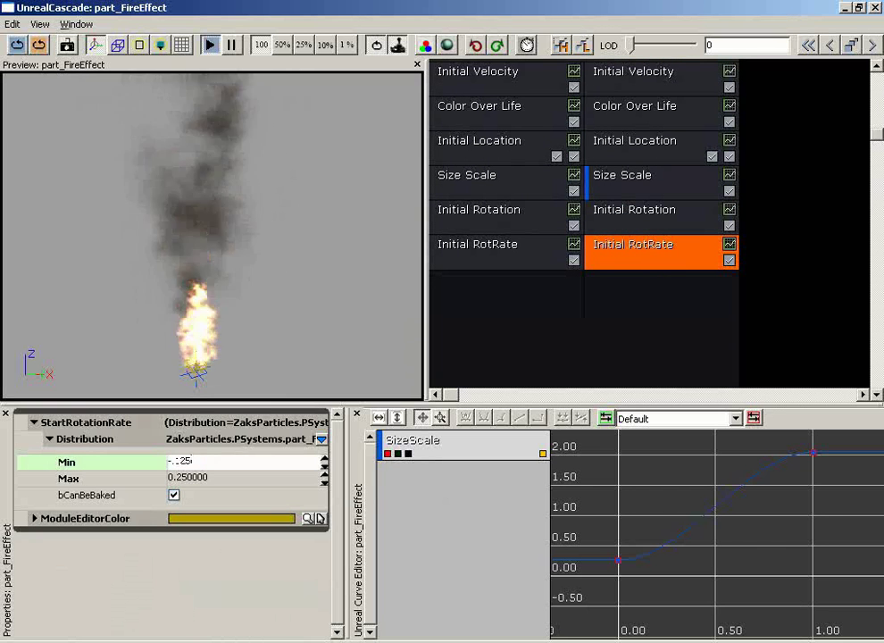
key("Return")
key("Tab")
type("-0.")
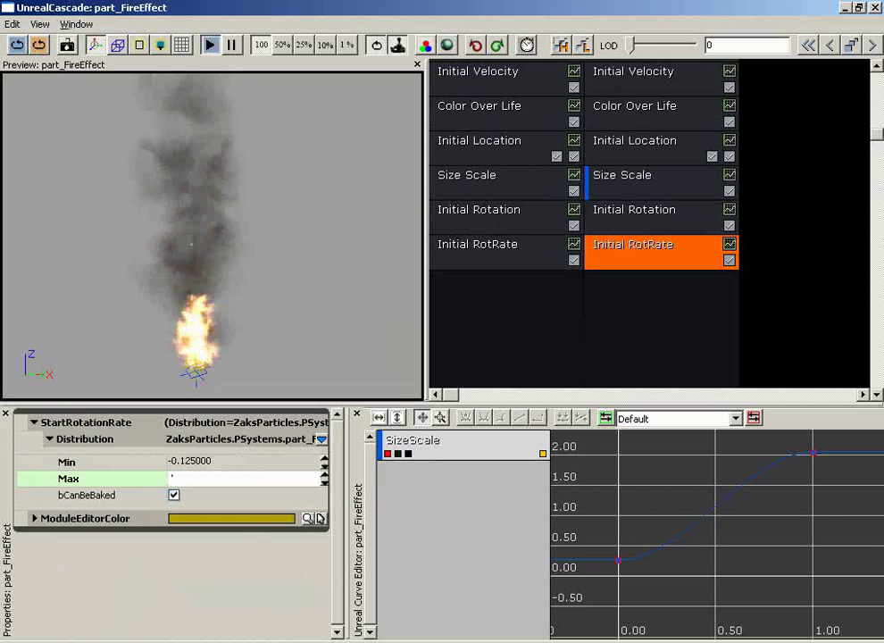
type("125")
key("Return")
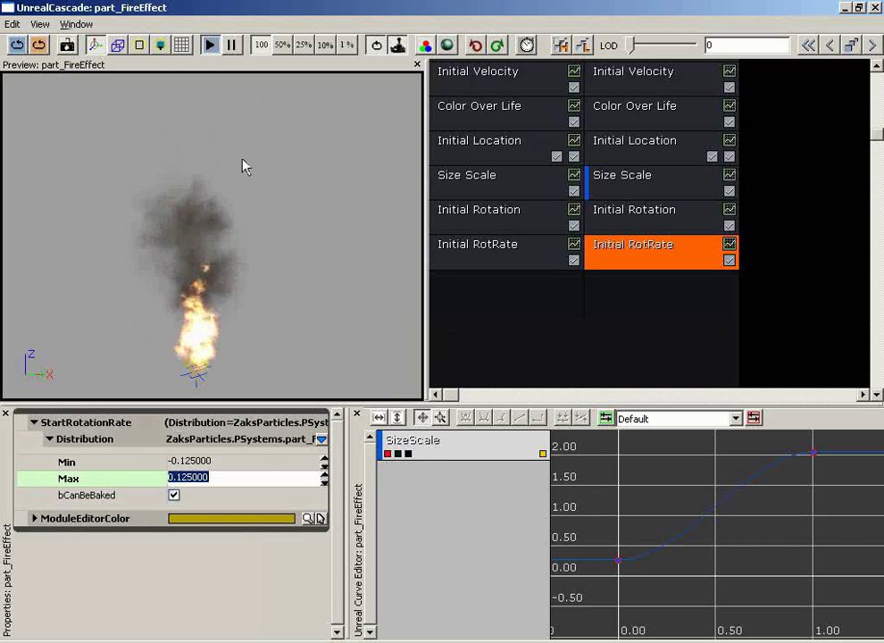